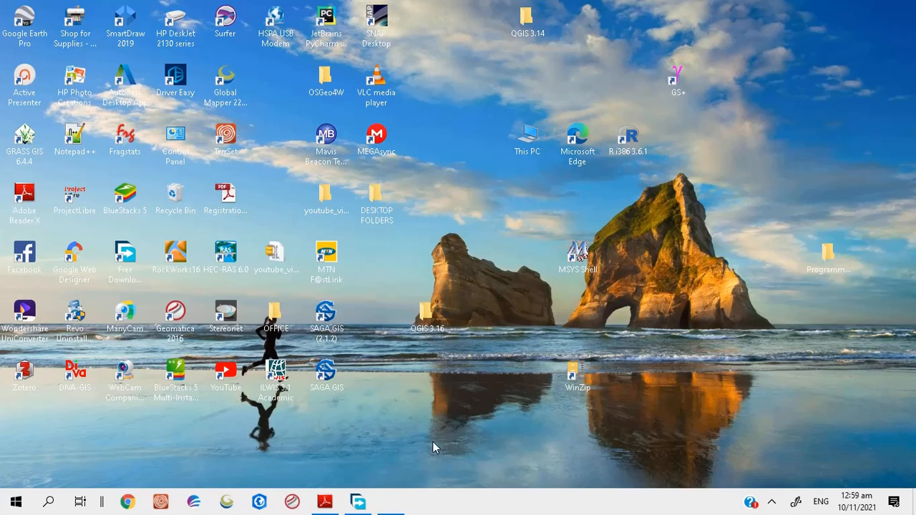
# Launch Chrome, search Google for "earthexplorer" and open the USGS EarthExplorer website from the results
pyautogui.click(128, 502)
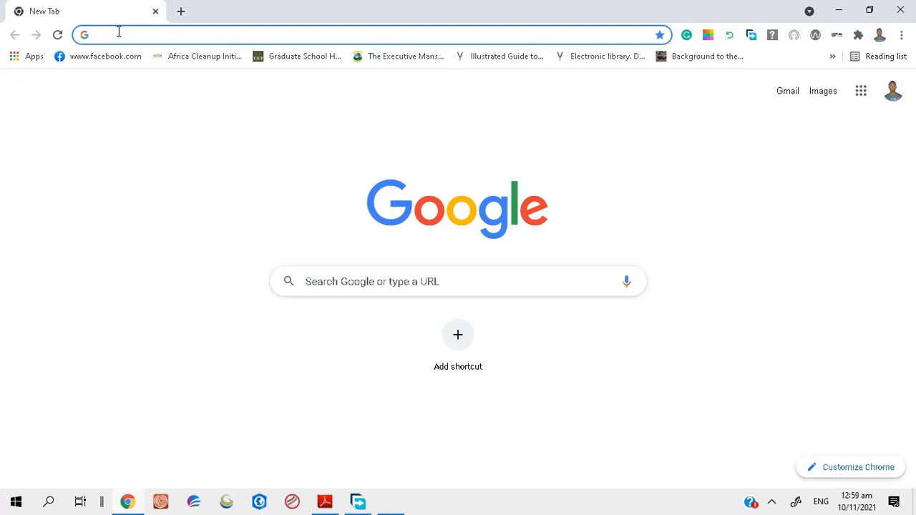
pyautogui.click(427, 283)
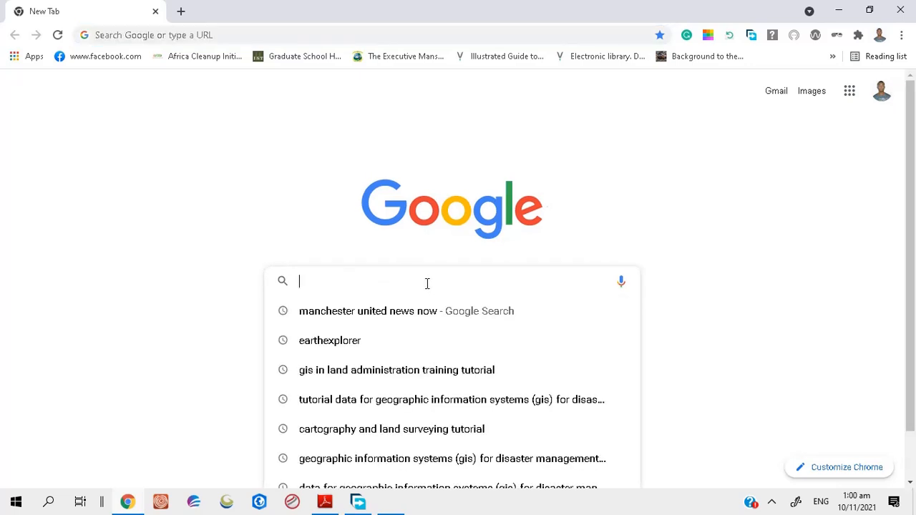
pyautogui.write('ear')
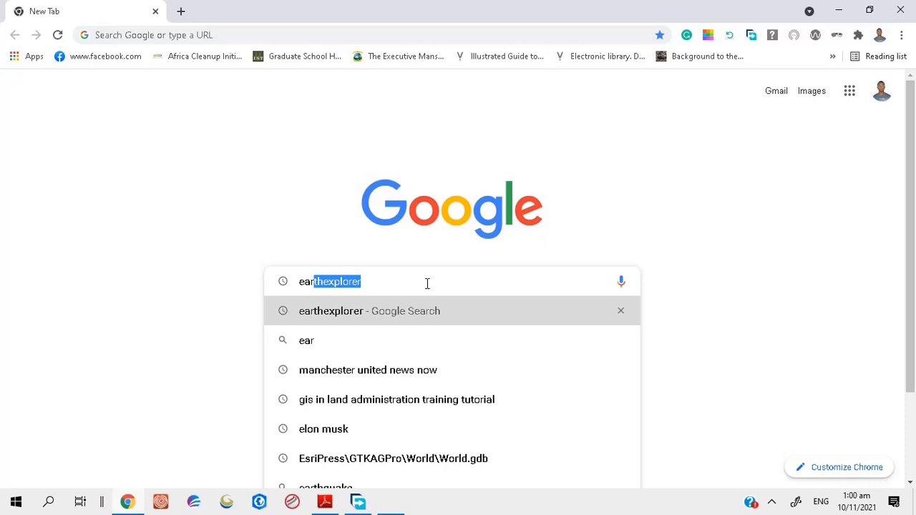
pyautogui.write('h')
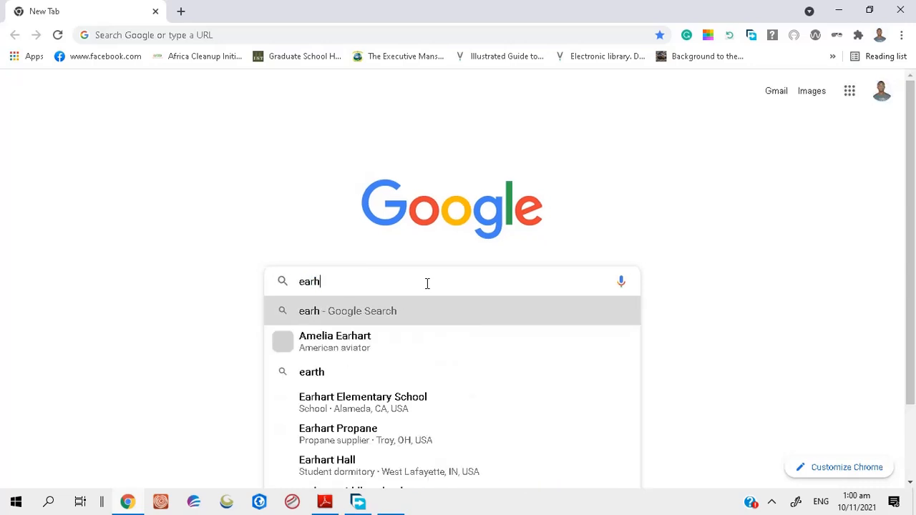
pyautogui.press('BackSpace')
pyautogui.press('BackSpace')
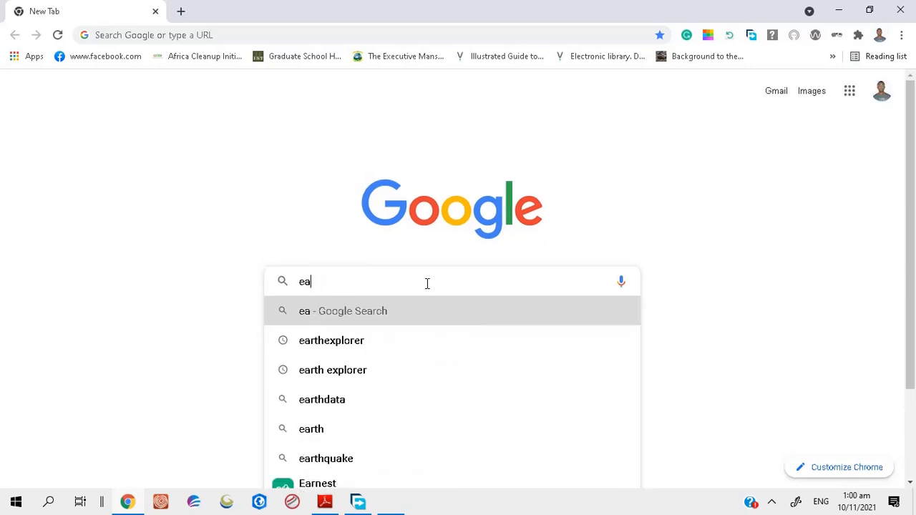
pyautogui.write('rth')
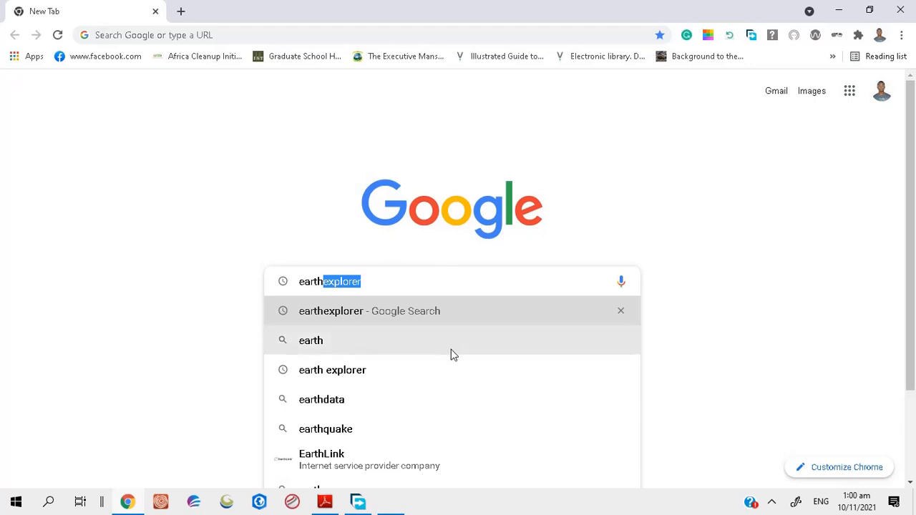
pyautogui.click(368, 319)
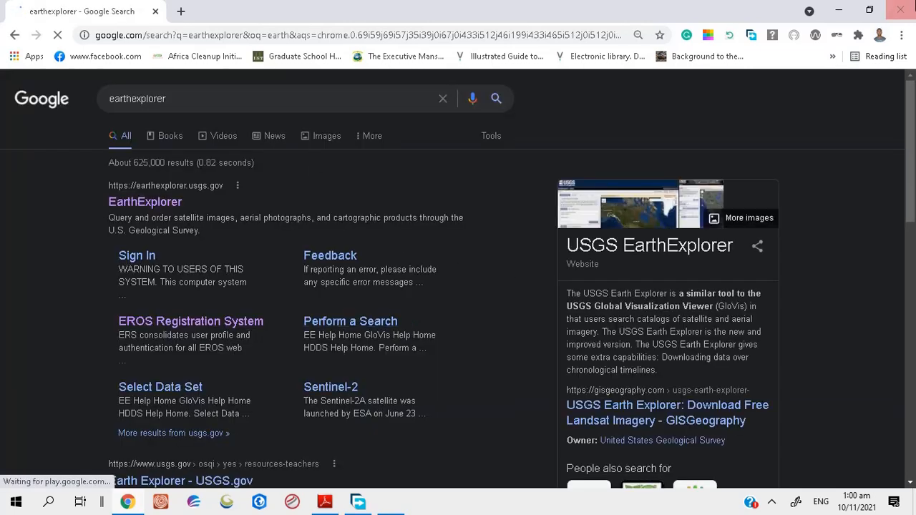
pyautogui.click(184, 194)
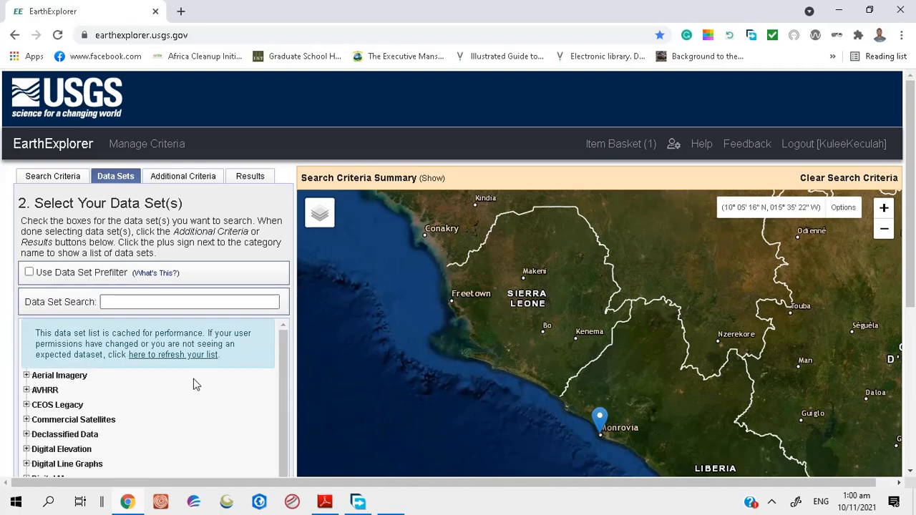
# Go to the search criteria and set the geocoding method to Address/Place
pyautogui.scroll(-1, 193, 379)
pyautogui.scroll(1, 191, 380)
pyautogui.click(57, 179)
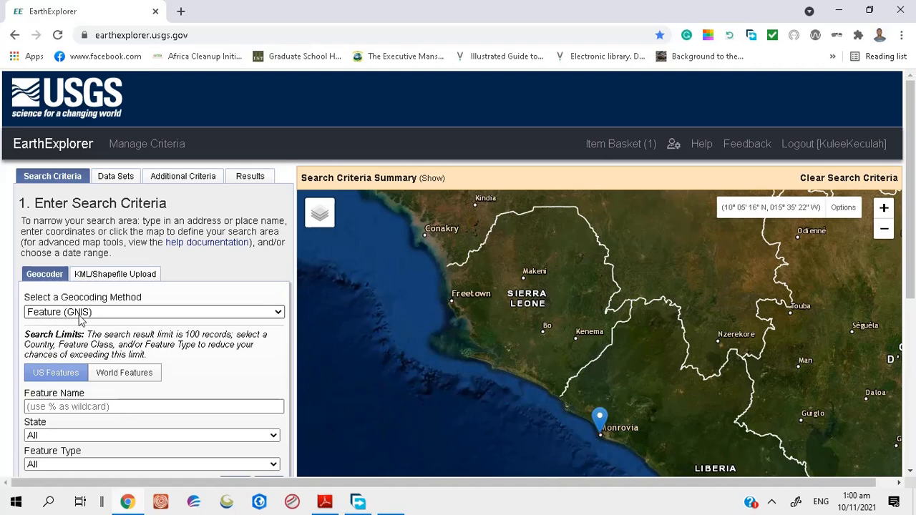
pyautogui.click(278, 313)
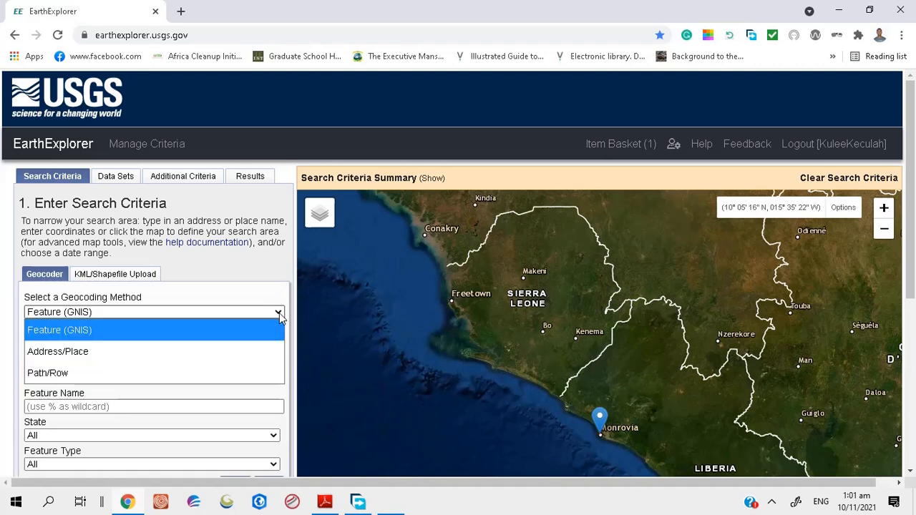
pyautogui.click(81, 357)
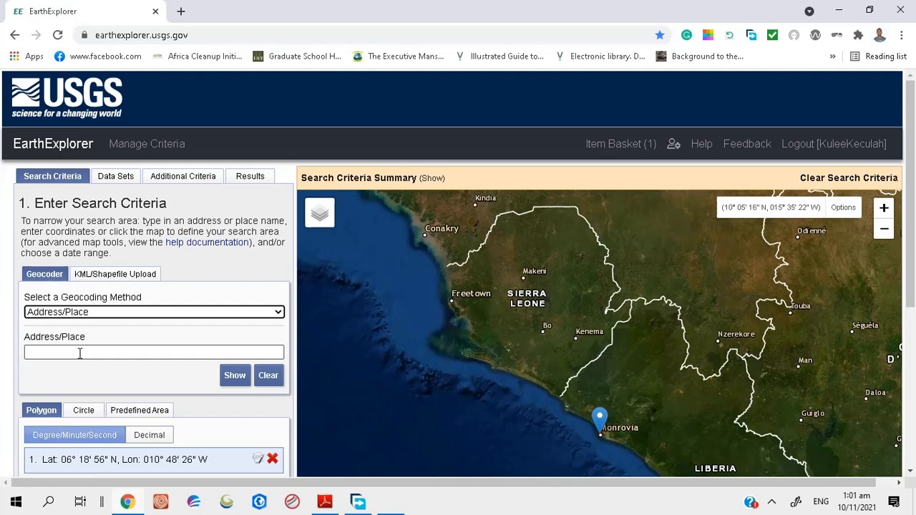
# Look up the place "Monrovia, Liberia" and add its coordinates to the area of interest
pyautogui.click(80, 353)
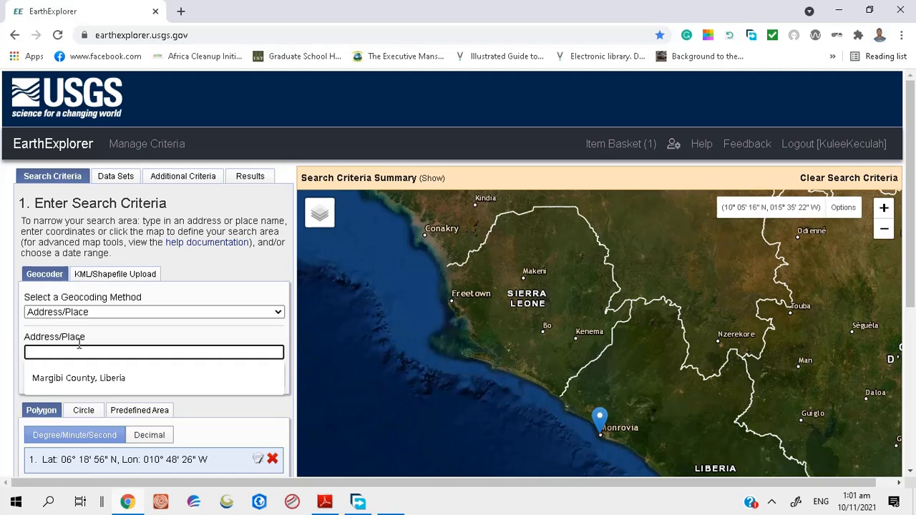
pyautogui.write('Mon')
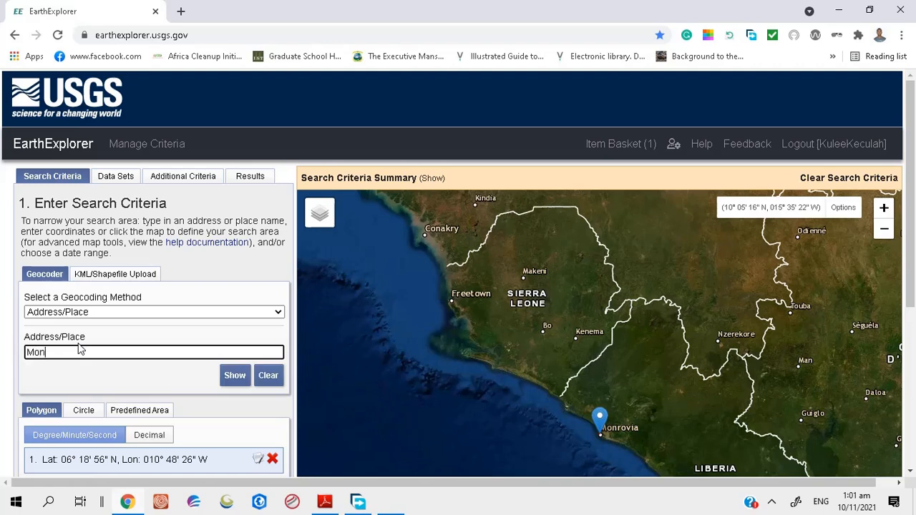
pyautogui.write('rovia, Liberia')
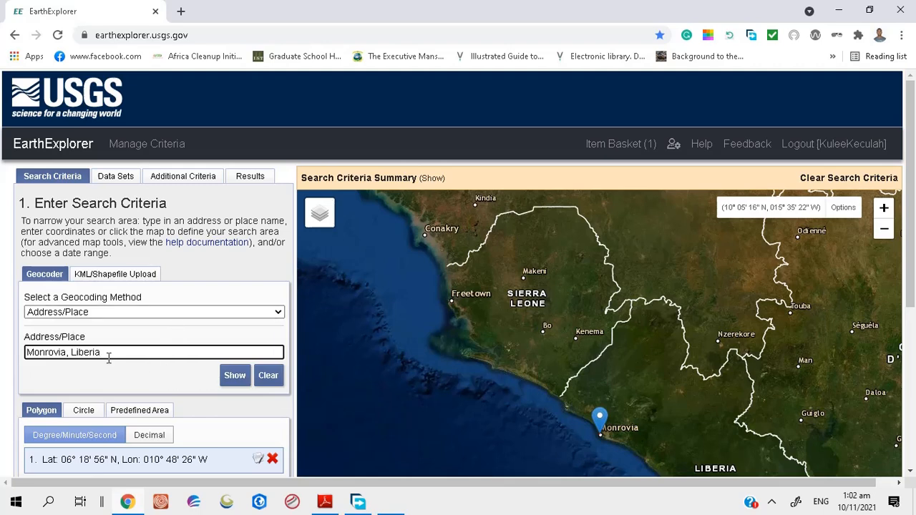
pyautogui.click(236, 381)
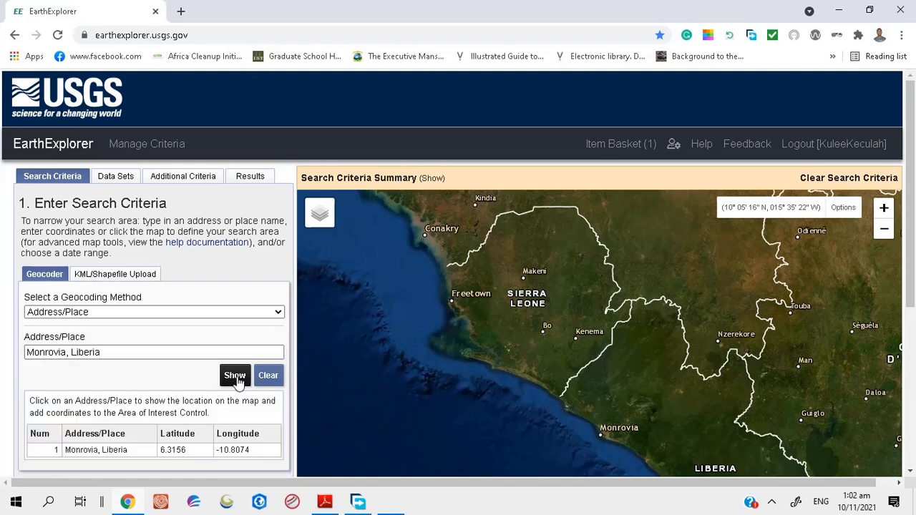
pyautogui.scroll(-2, 158, 400)
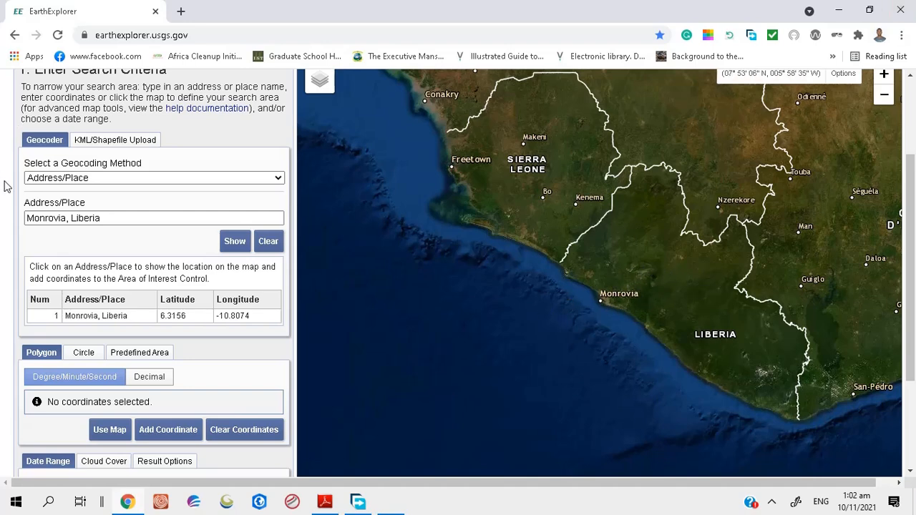
pyautogui.click(124, 321)
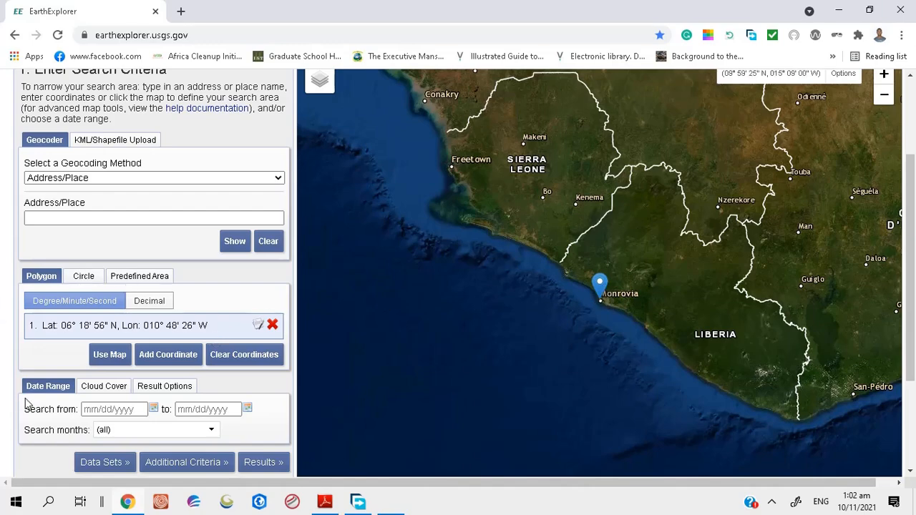
# Set the search date range from 01/01/2015 to 11/10/2021
pyautogui.scroll(-2, 20, 379)
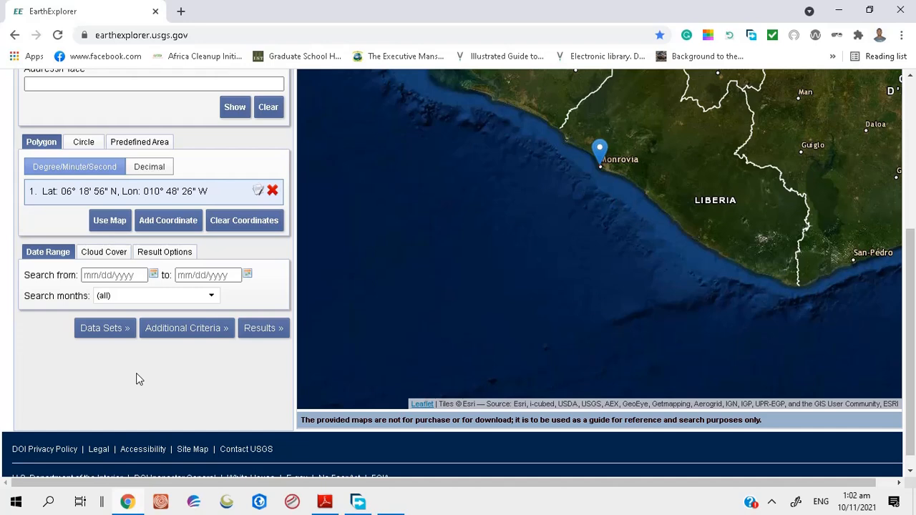
pyautogui.click(153, 276)
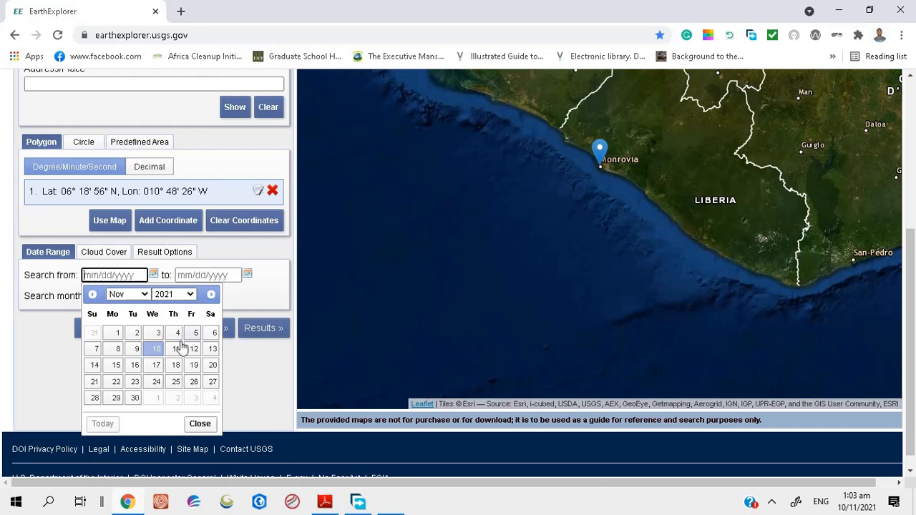
pyautogui.click(190, 296)
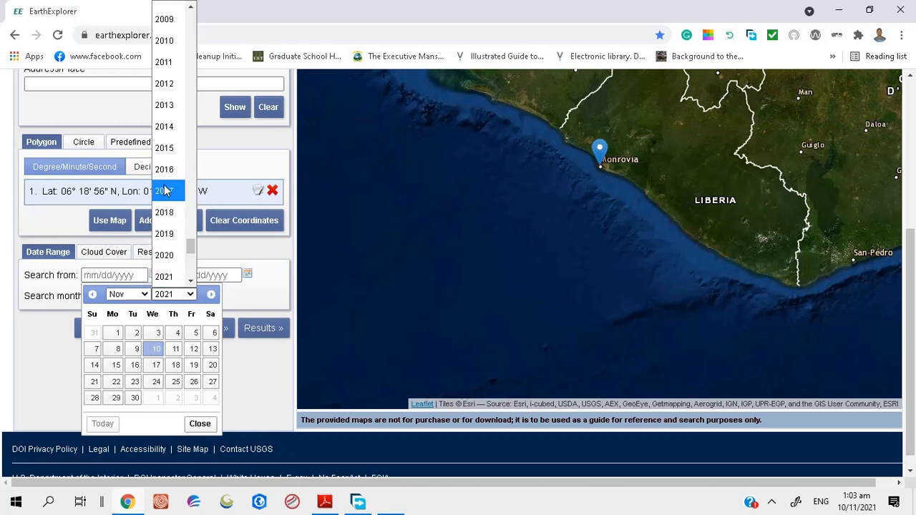
pyautogui.click(175, 148)
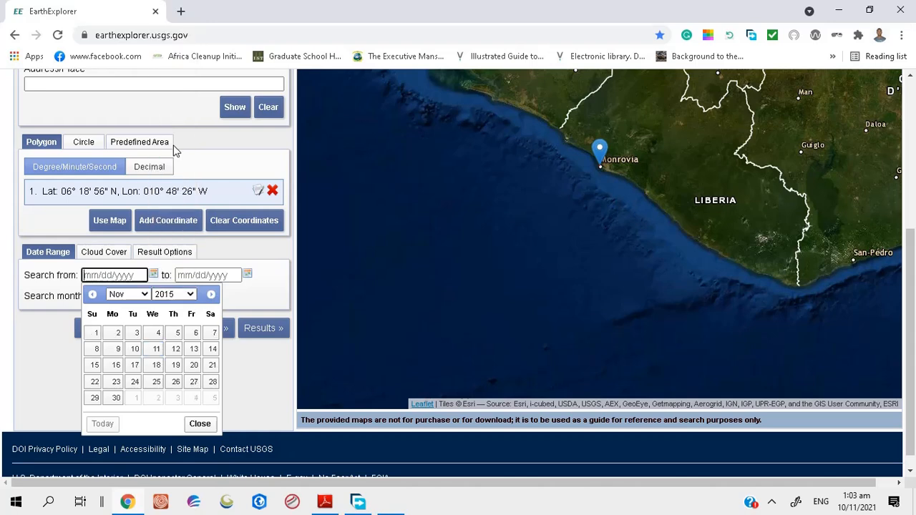
pyautogui.click(143, 298)
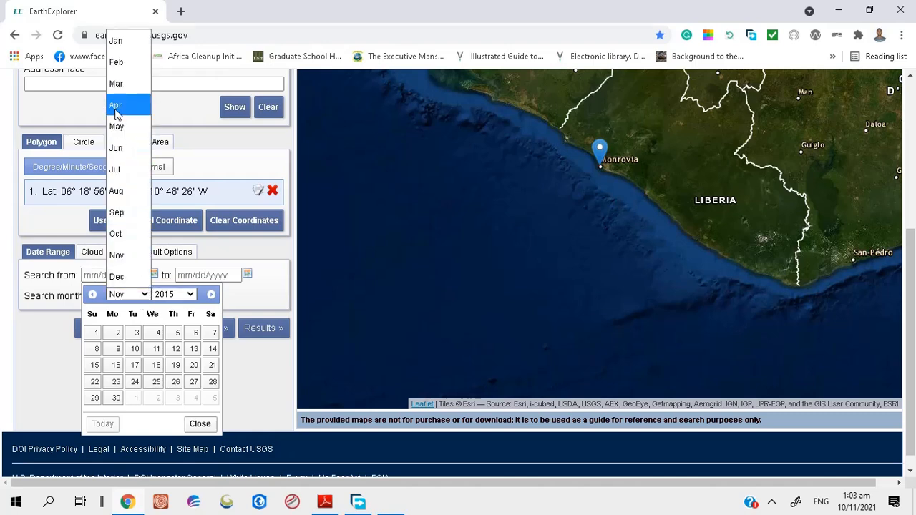
pyautogui.click(117, 41)
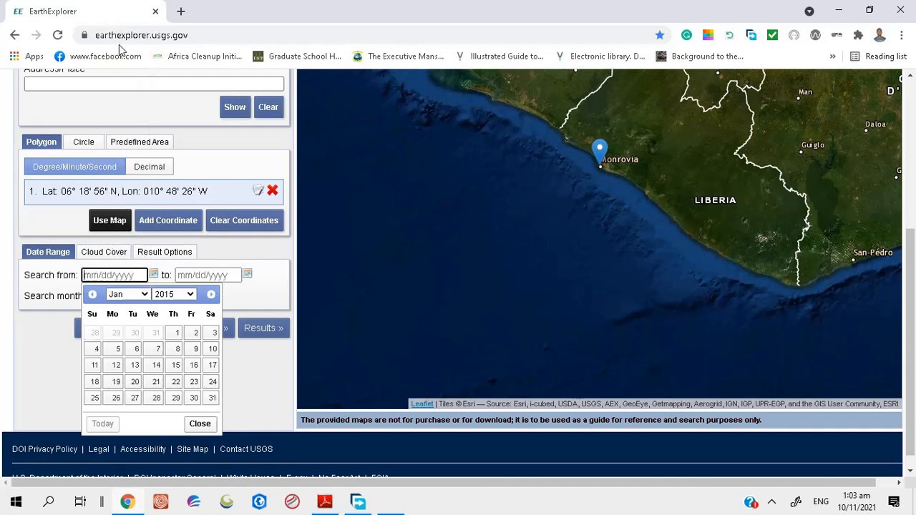
pyautogui.click(176, 334)
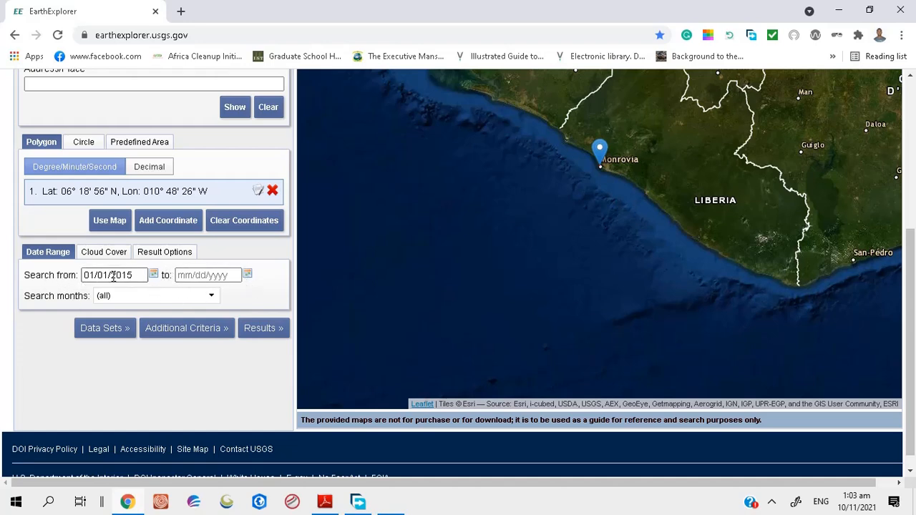
pyautogui.click(246, 275)
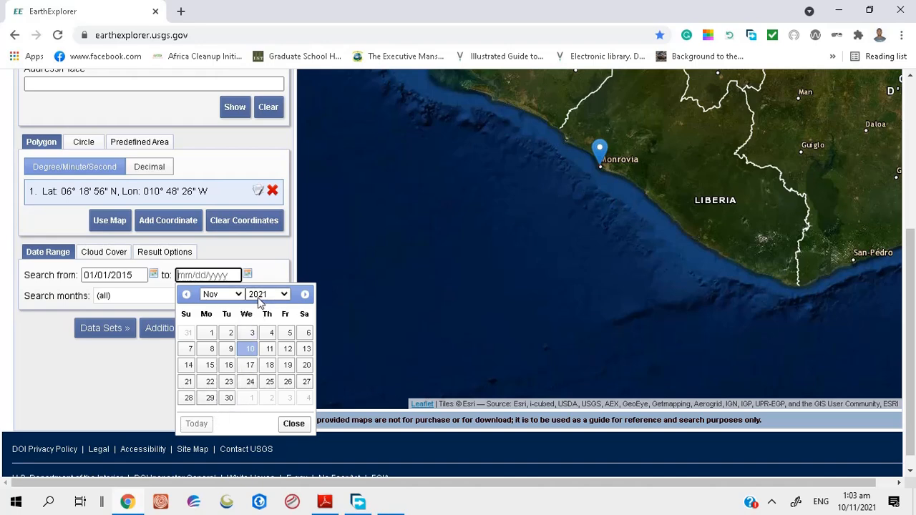
pyautogui.click(249, 348)
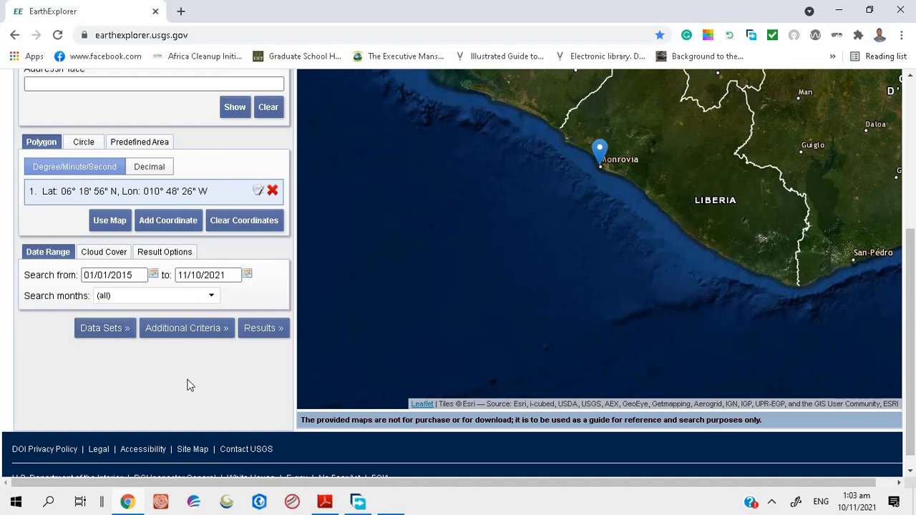
# Go to the data set selection, then collapse and re-expand the Landsat category to show its collections
pyautogui.click(101, 333)
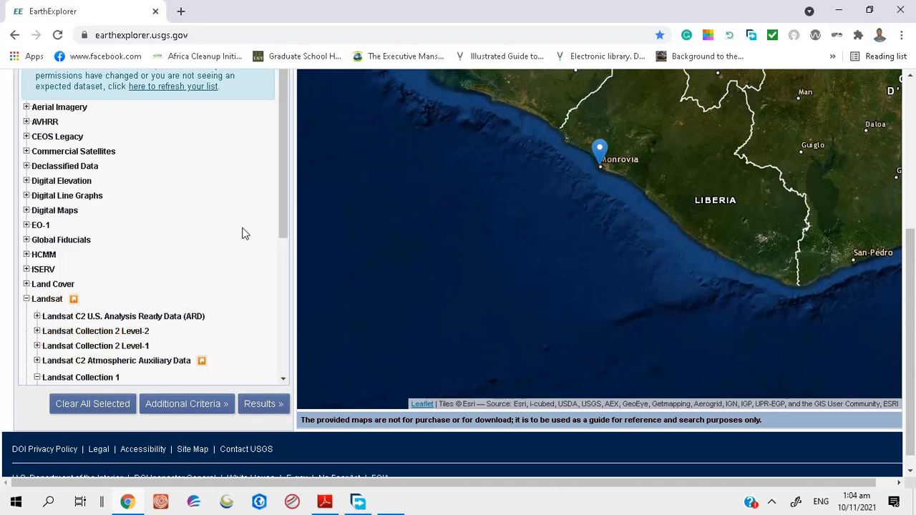
pyautogui.click(26, 299)
pyautogui.scroll(-1, 186, 289)
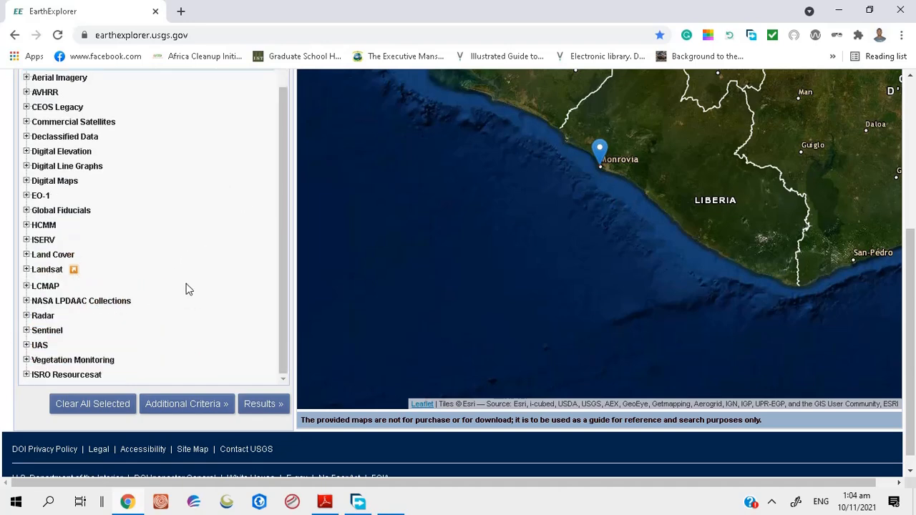
pyautogui.click(26, 270)
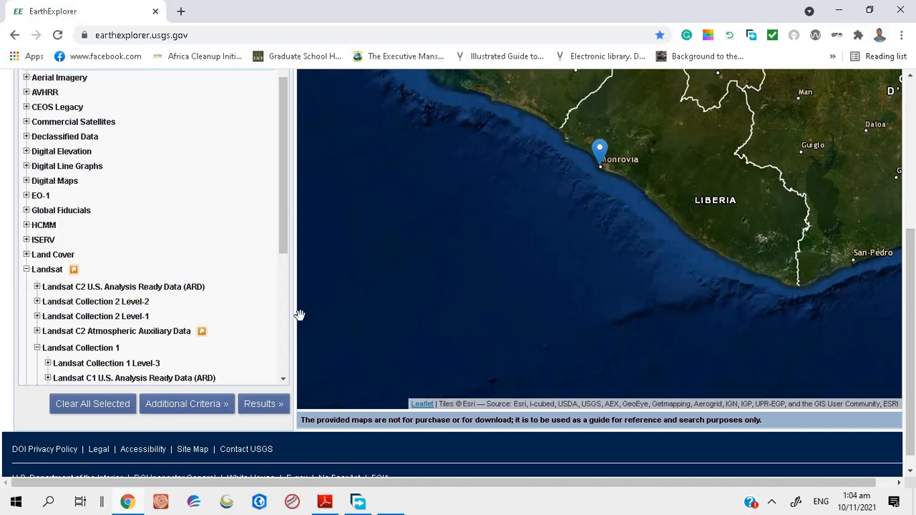
pyautogui.scroll(-1, 234, 299)
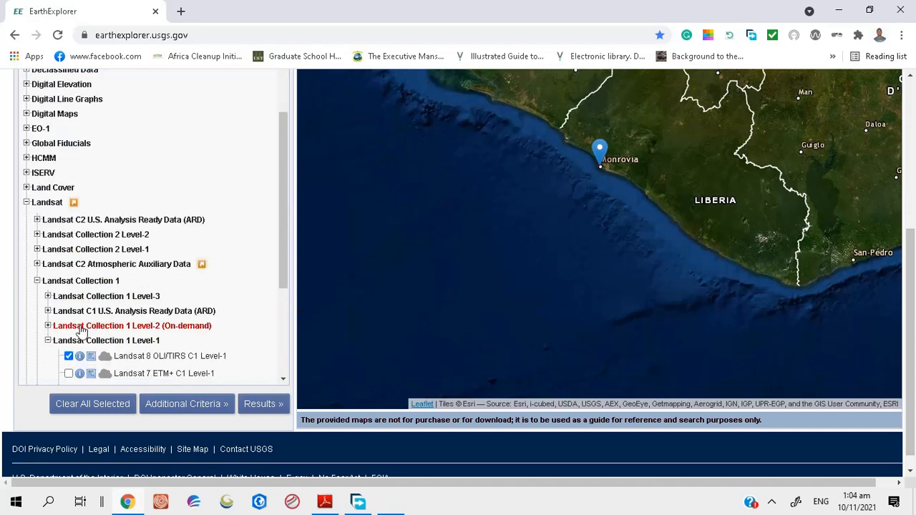
# Collapse and re-expand Landsat Collection 1 and its Level-1 group, and deselect the Landsat 8 OLI/TIRS C1 Level-1 data set
pyautogui.click(48, 342)
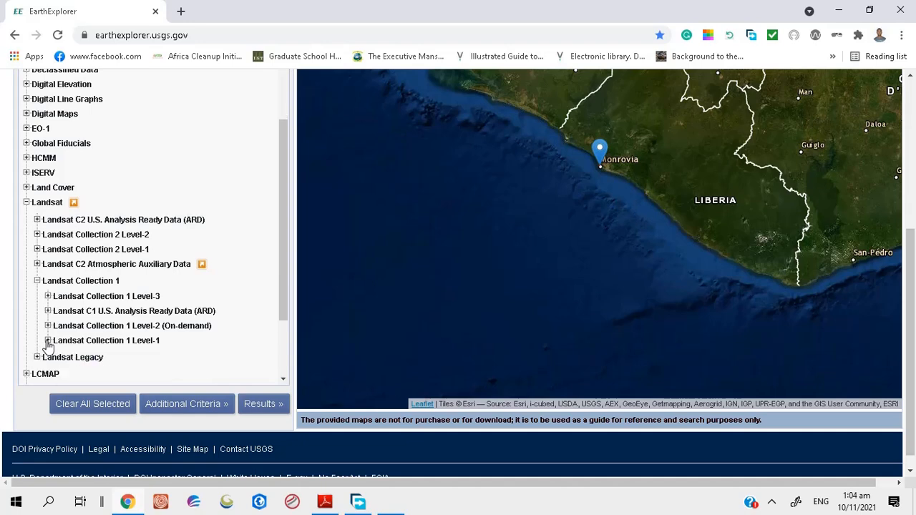
pyautogui.click(38, 282)
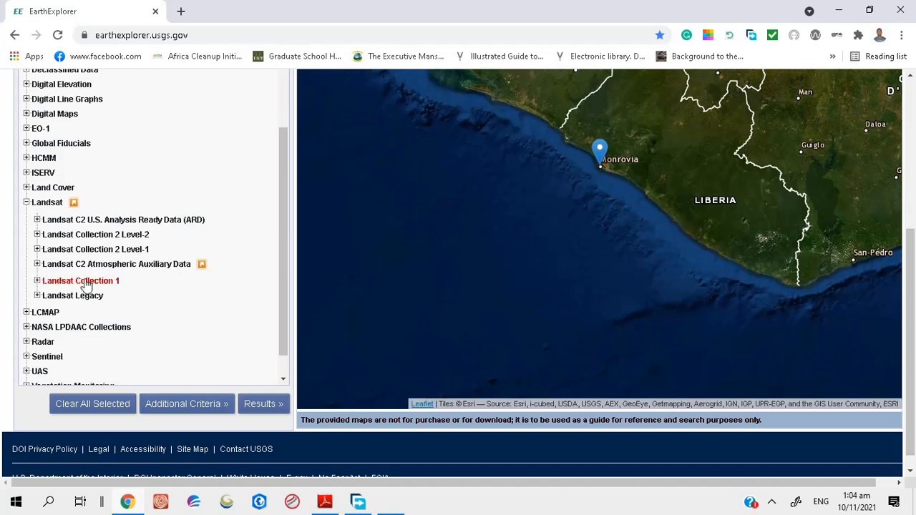
pyautogui.click(37, 283)
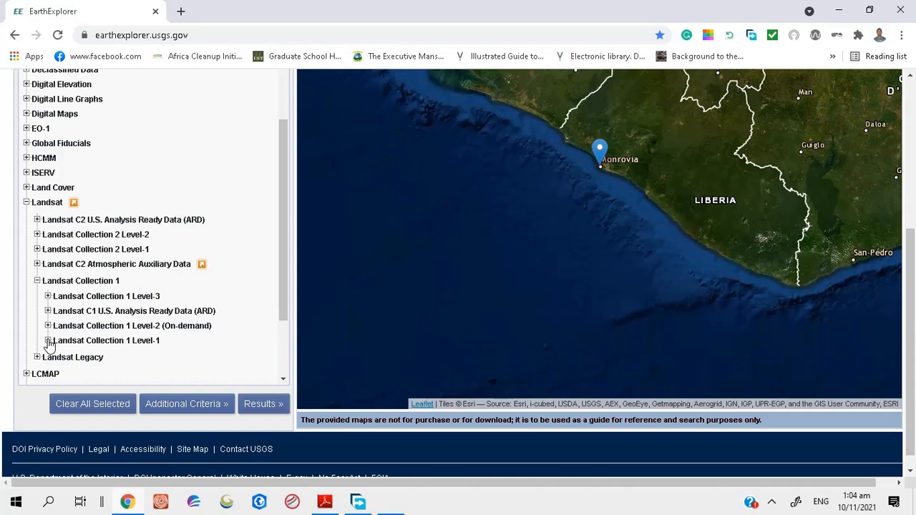
pyautogui.click(48, 342)
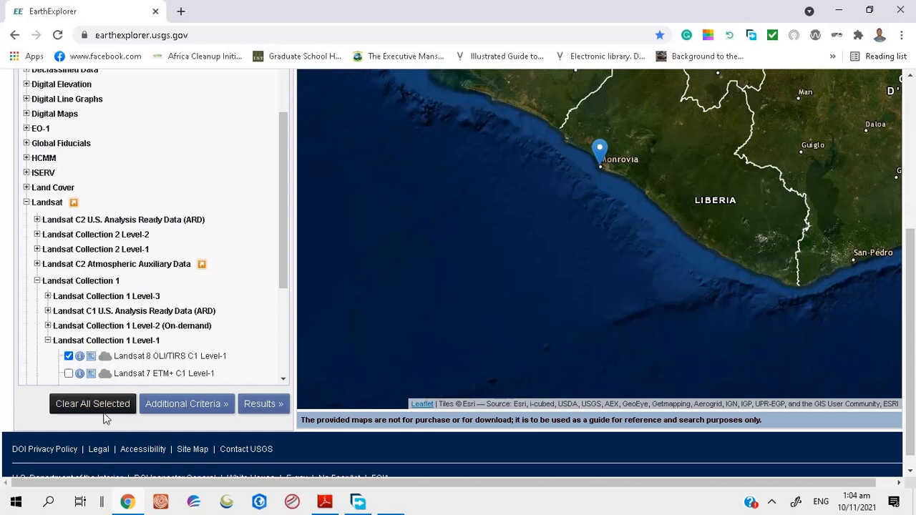
pyautogui.click(68, 357)
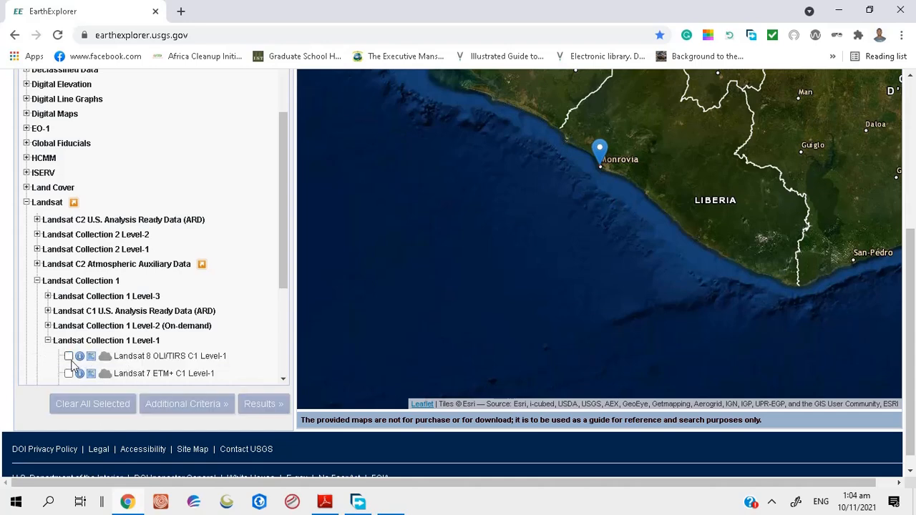
# Select the Landsat 8 OLI/TIRS C1 Level-1 data set and continue to its additional search criteria
pyautogui.click(283, 381)
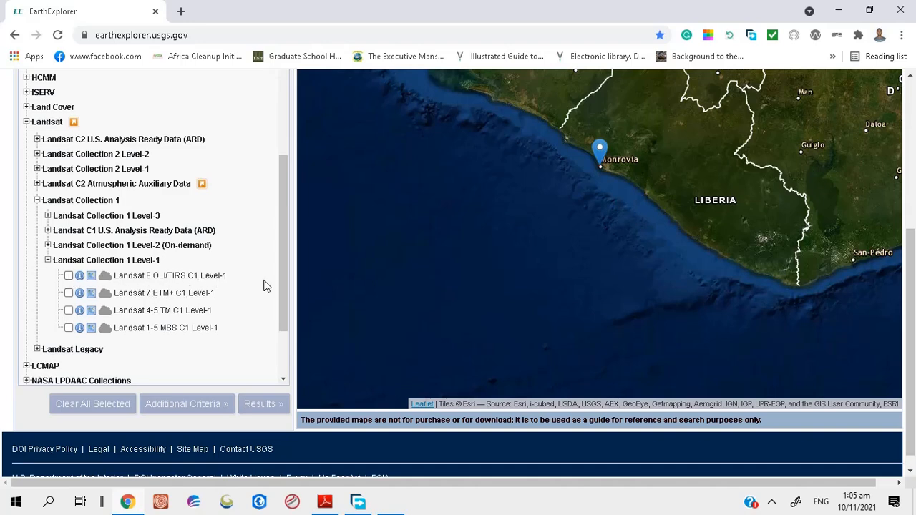
pyautogui.click(68, 276)
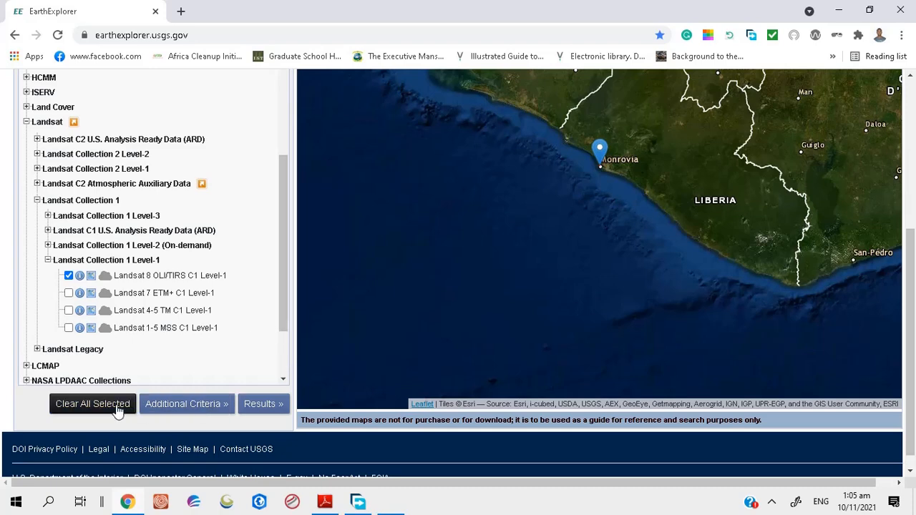
pyautogui.click(185, 404)
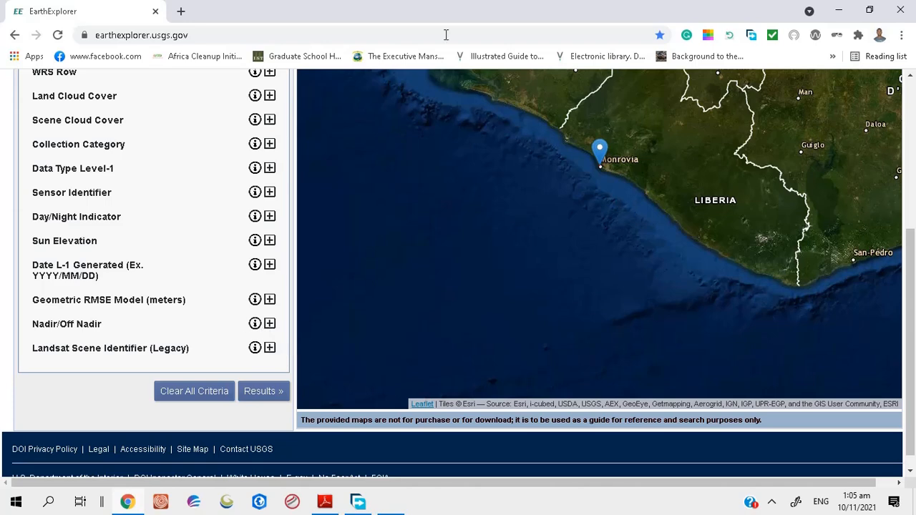
# Limit both Land Cloud Cover and Scene Cloud Cover to Less than 10%
pyautogui.scroll(1, 287, 93)
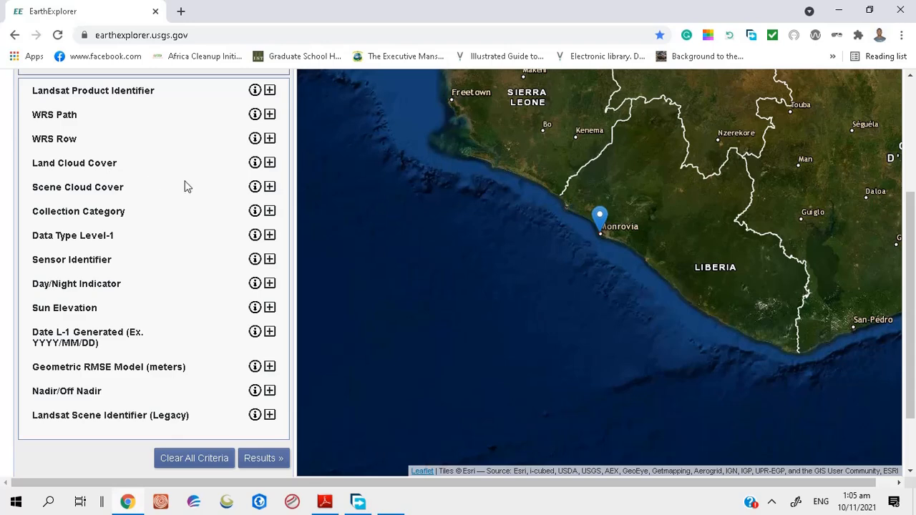
pyautogui.click(270, 163)
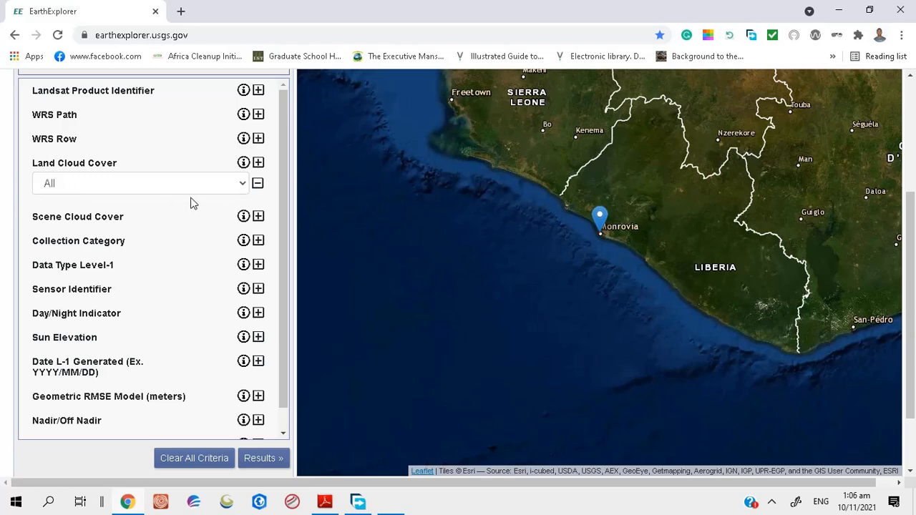
pyautogui.click(244, 184)
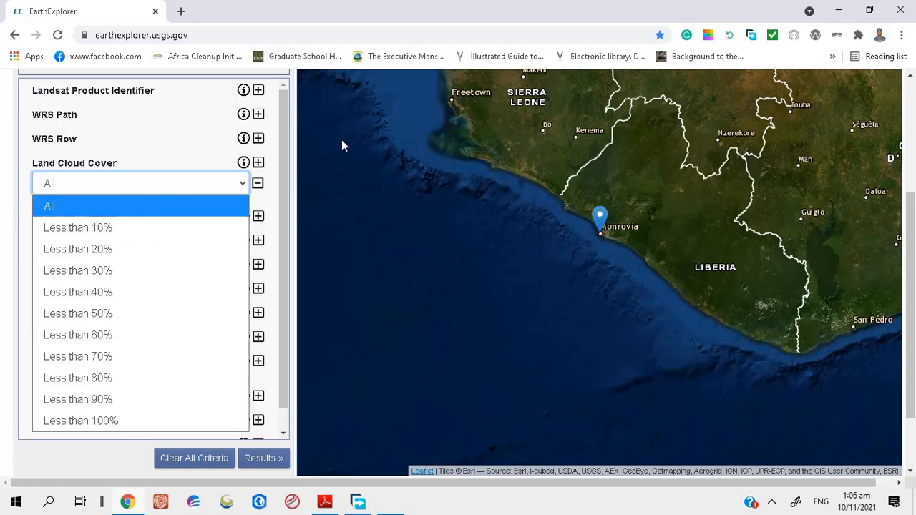
pyautogui.click(118, 229)
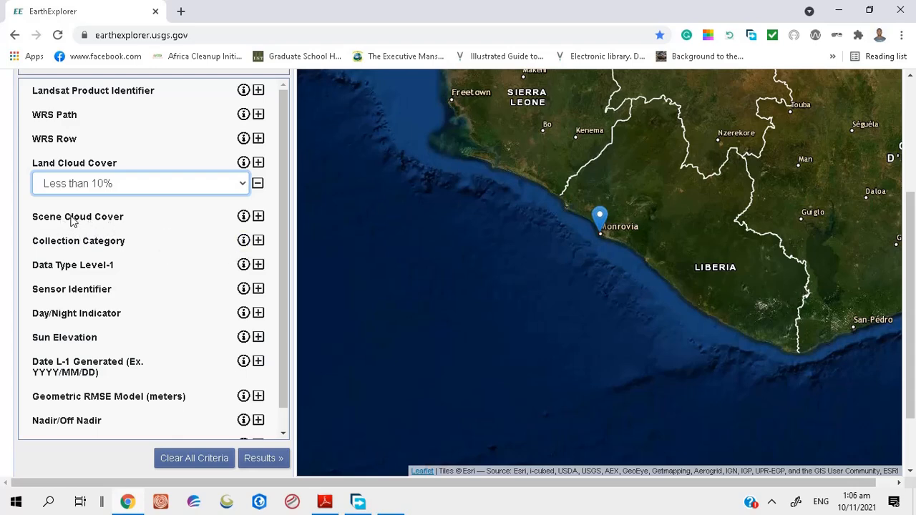
pyautogui.click(259, 217)
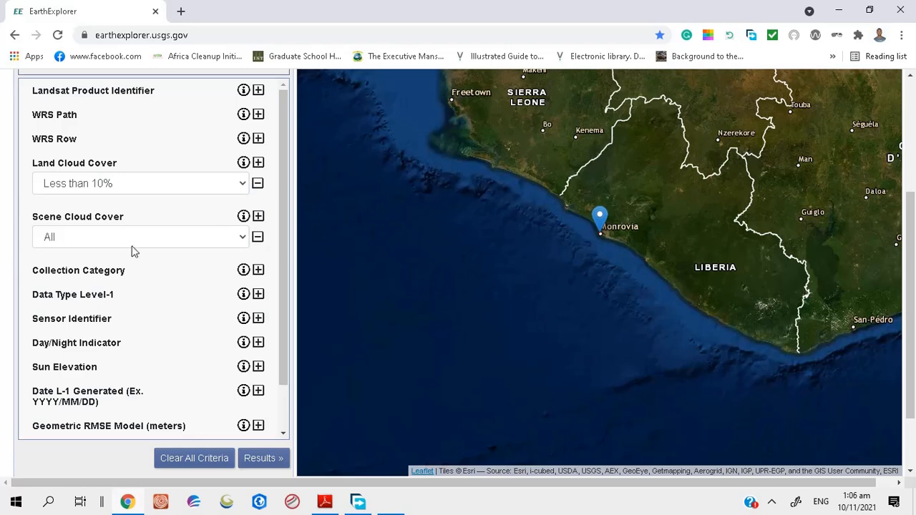
pyautogui.click(244, 239)
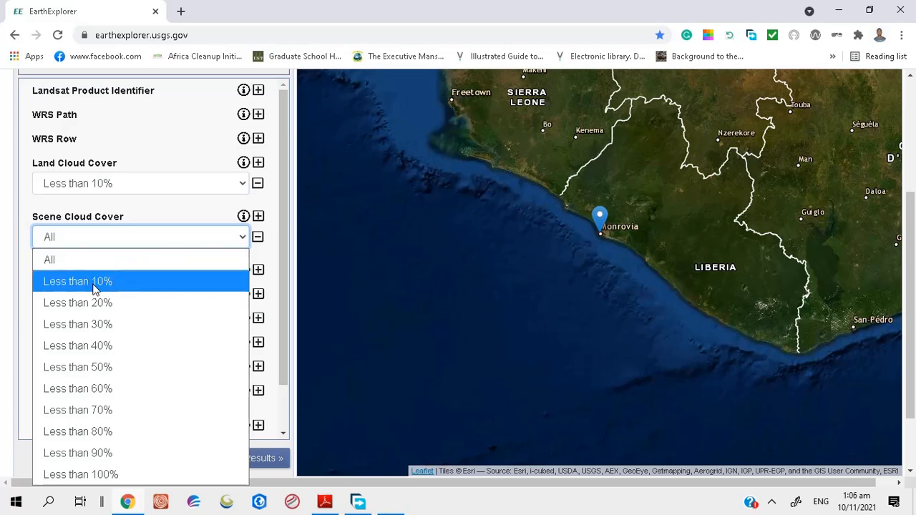
pyautogui.click(96, 283)
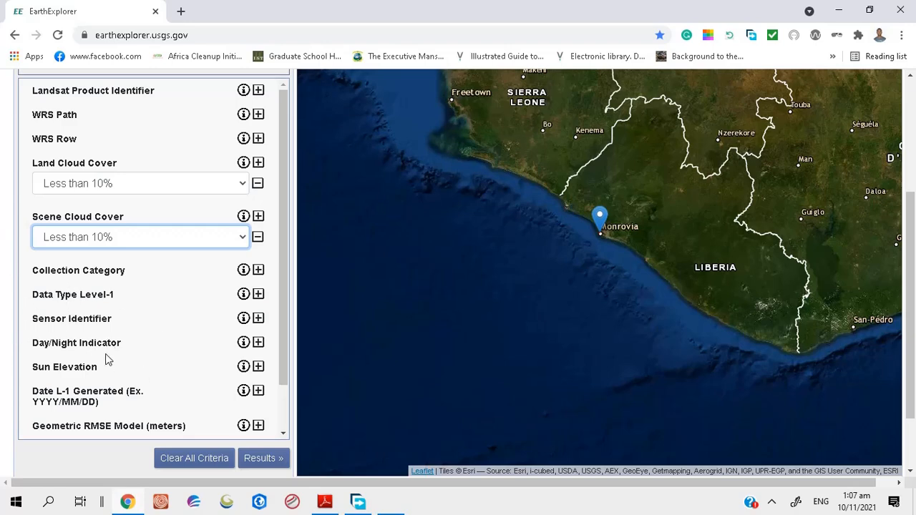
# Set the Day/Night Indicator to Day and run the search to list the matching scenes
pyautogui.click(258, 343)
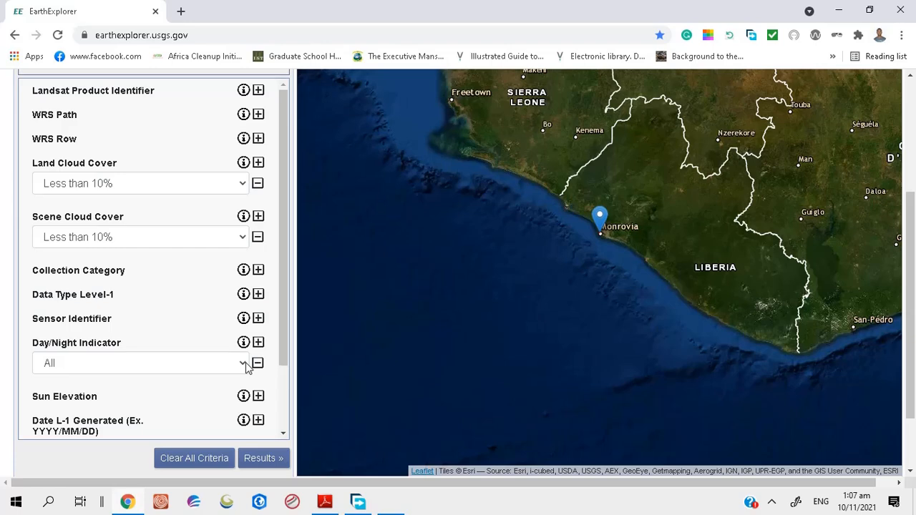
pyautogui.click(244, 363)
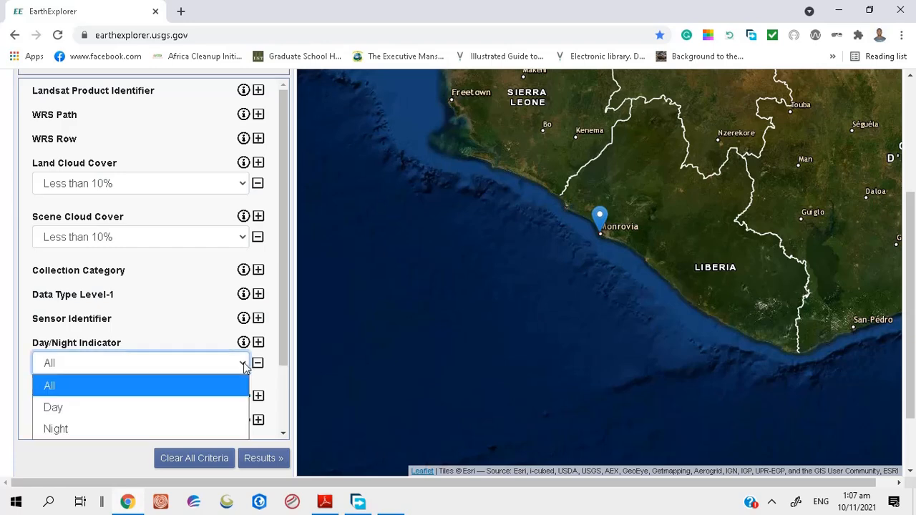
pyautogui.click(55, 412)
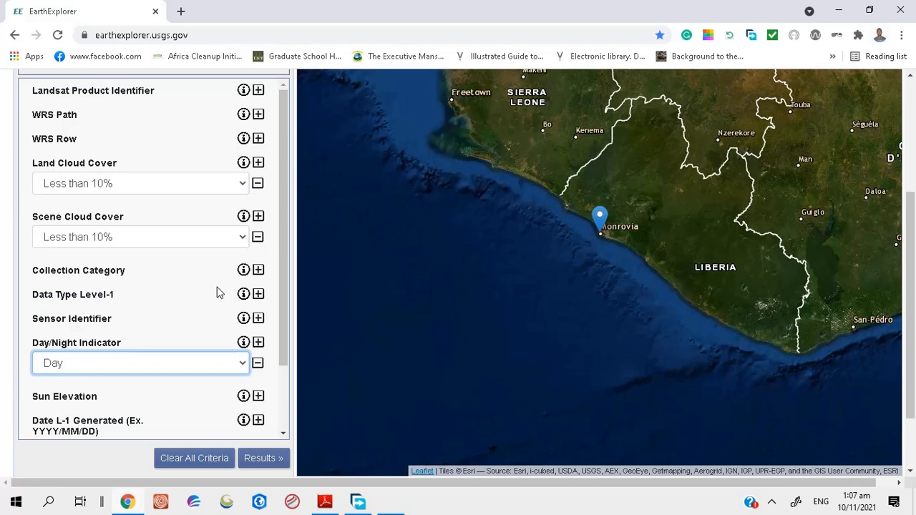
pyautogui.scroll(-3, 215, 304)
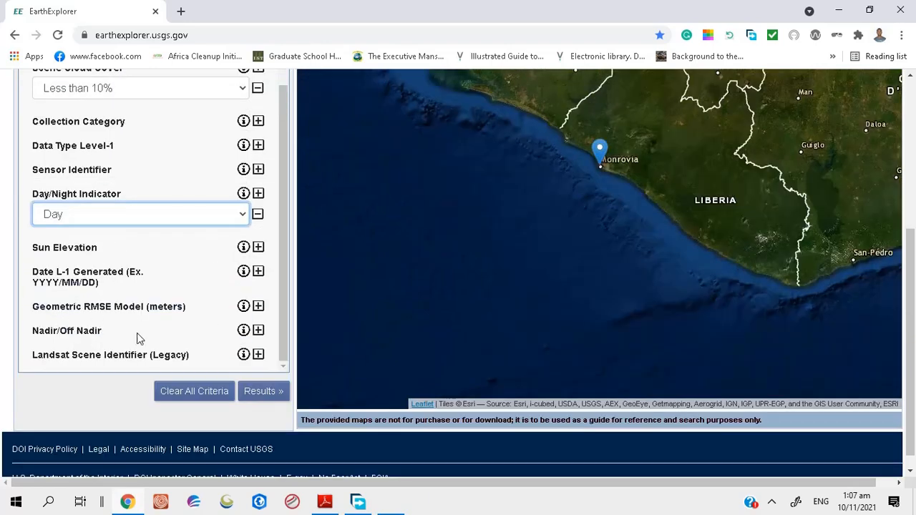
pyautogui.scroll(-1, 140, 339)
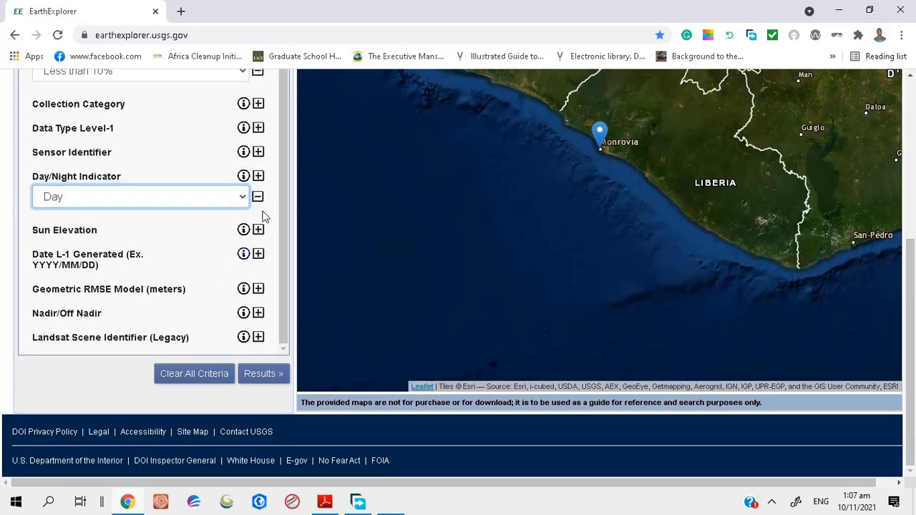
pyautogui.scroll(1, 200, 193)
pyautogui.scroll(1, 200, 193)
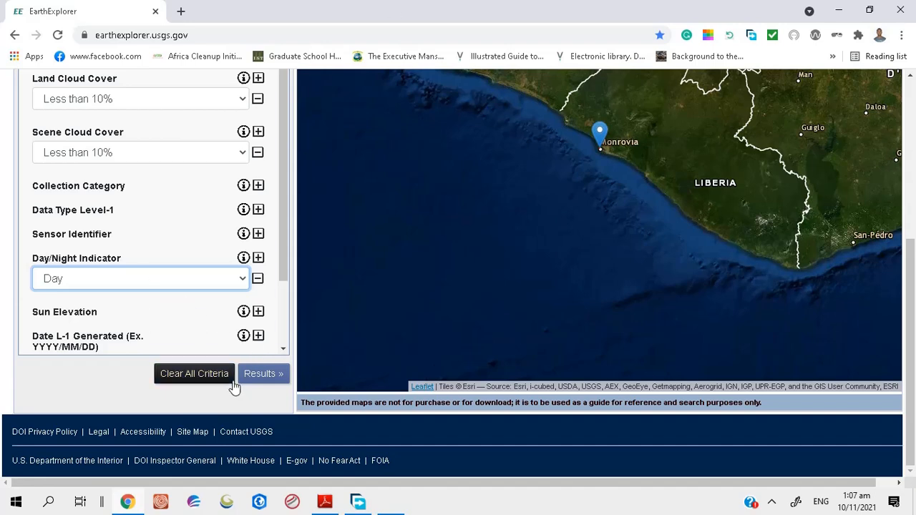
pyautogui.click(270, 377)
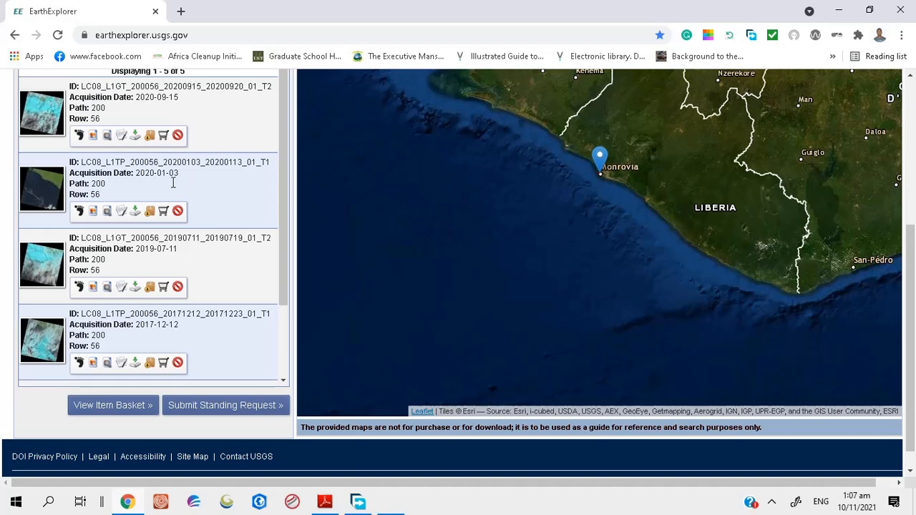
# Examine the listed Landsat 8 scenes, comparing their thumbnails and acquisition dates
pyautogui.scroll(2, 278, 127)
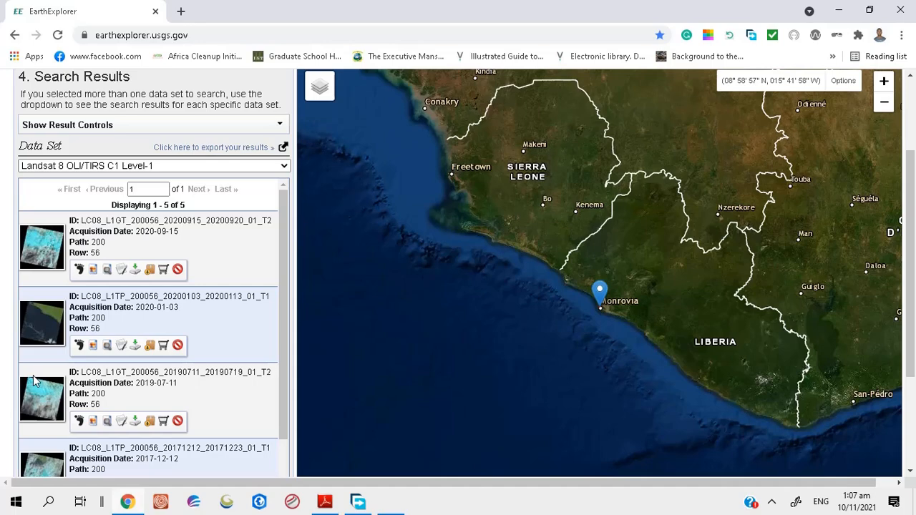
pyautogui.scroll(-3, 34, 381)
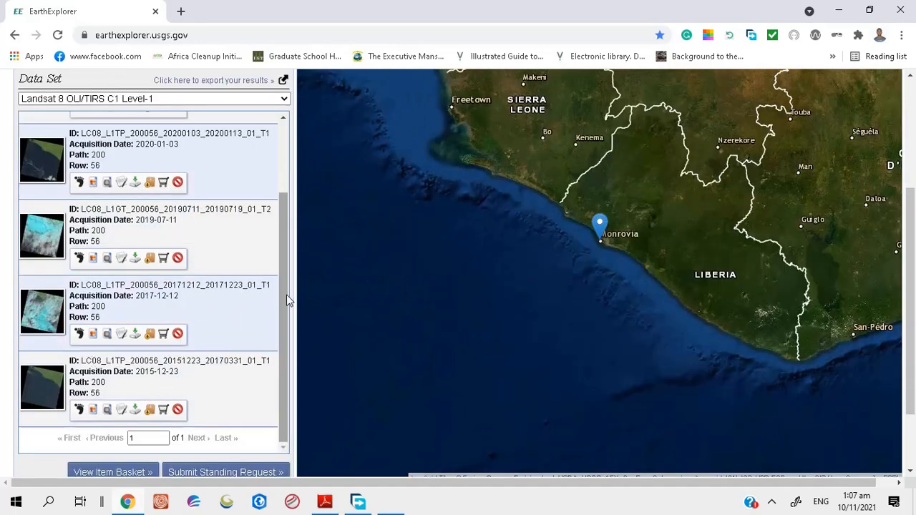
pyautogui.scroll(3, 284, 285)
pyautogui.scroll(3, 286, 283)
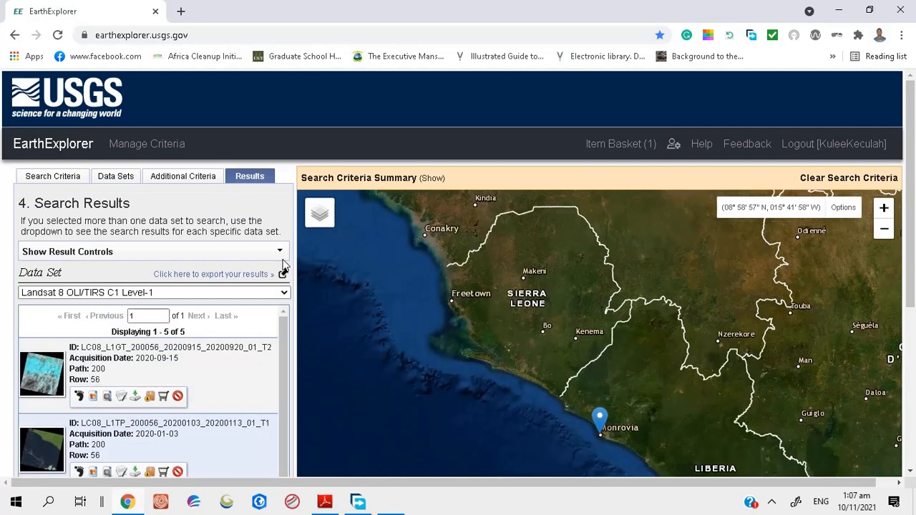
pyautogui.scroll(-2, 285, 326)
pyautogui.scroll(2, 285, 336)
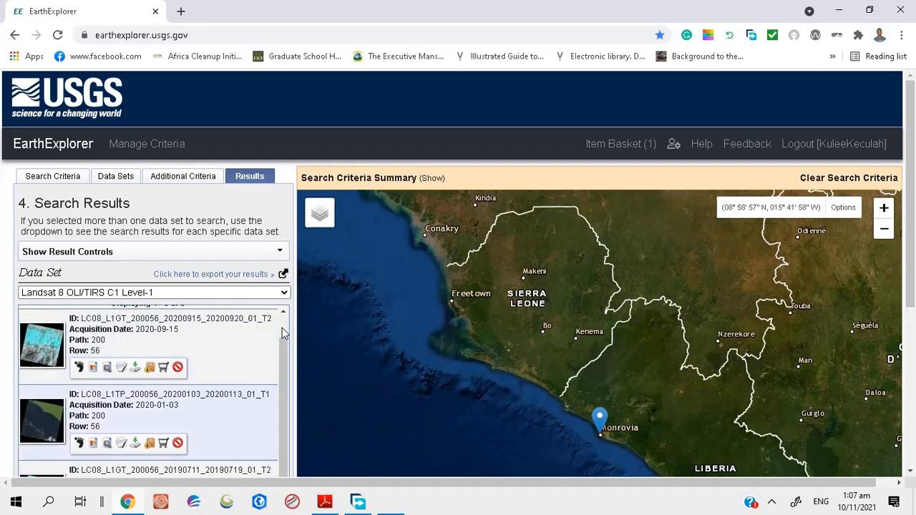
pyautogui.scroll(-3, 275, 379)
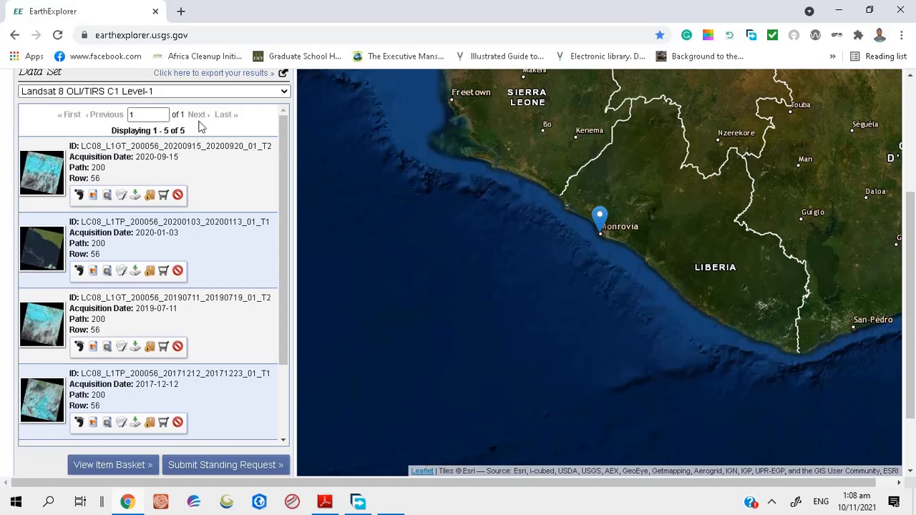
pyautogui.scroll(-2, 182, 361)
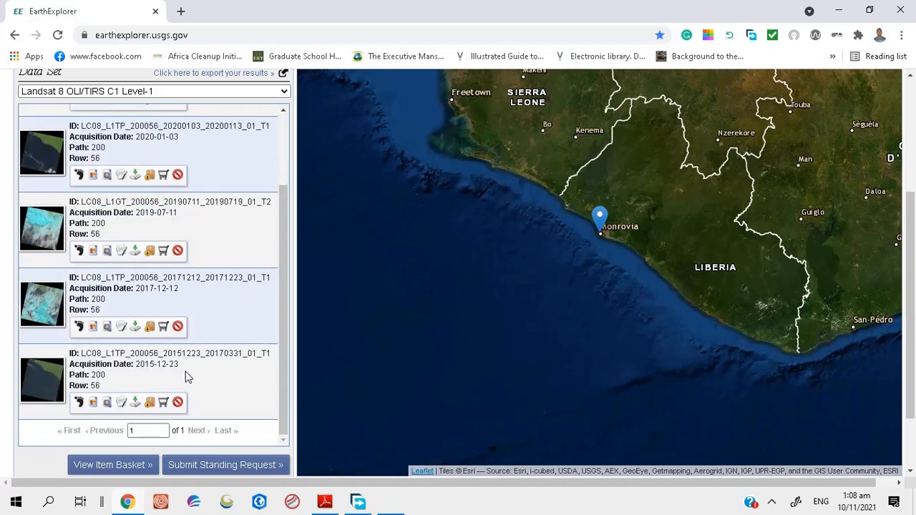
pyautogui.scroll(-1, 236, 352)
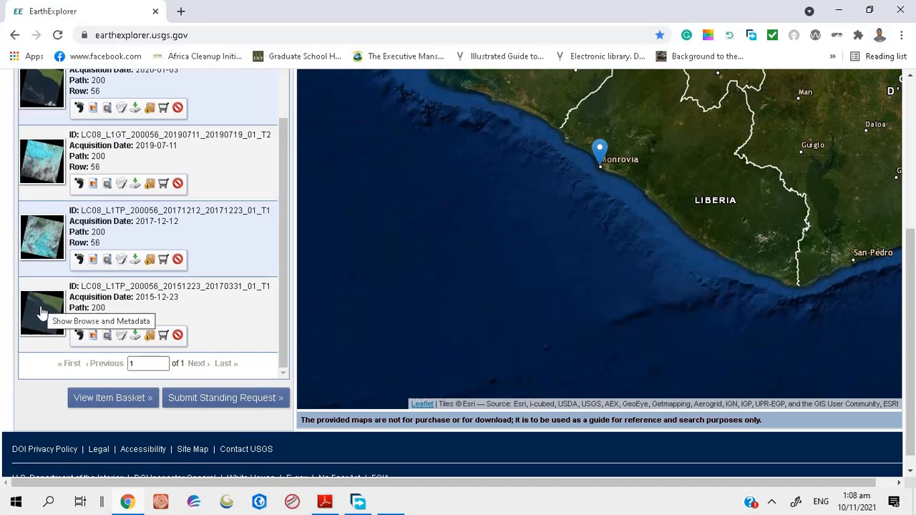
pyautogui.scroll(1, 84, 308)
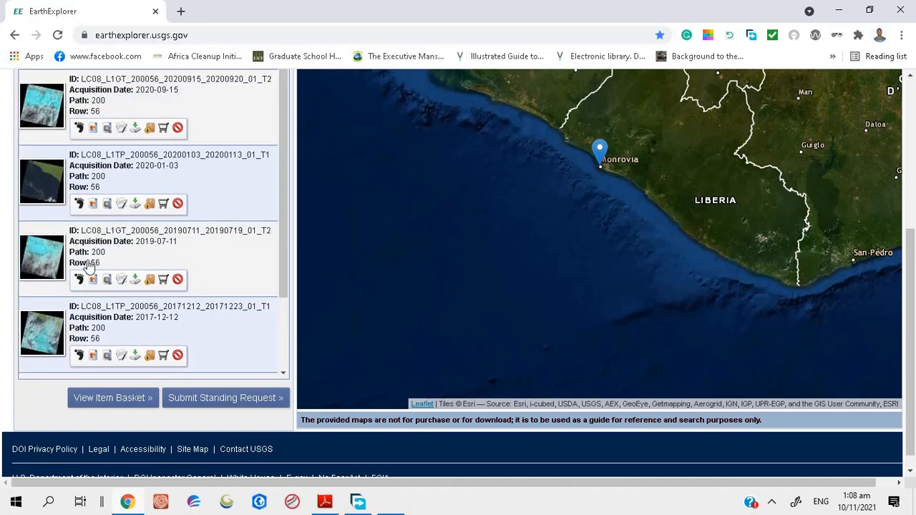
pyautogui.scroll(4, 89, 215)
pyautogui.scroll(-1, 184, 358)
pyautogui.scroll(1, 184, 358)
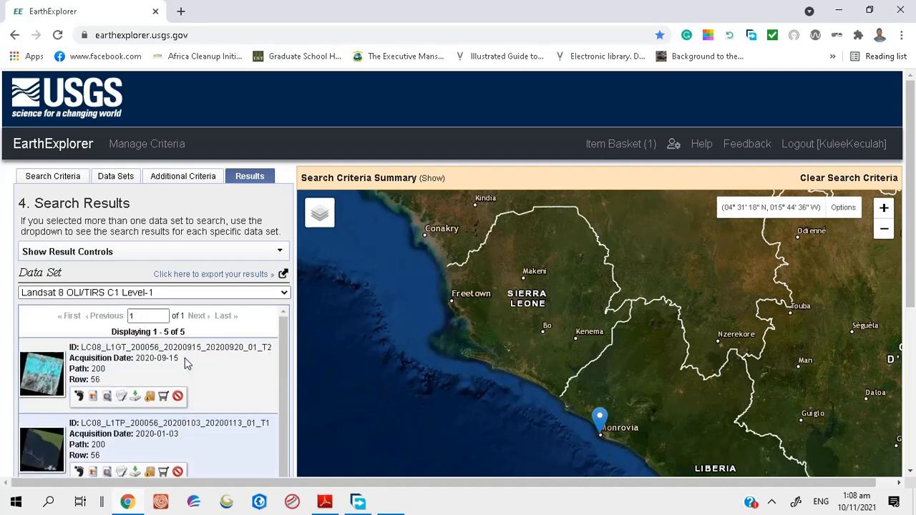
pyautogui.scroll(-5, 194, 358)
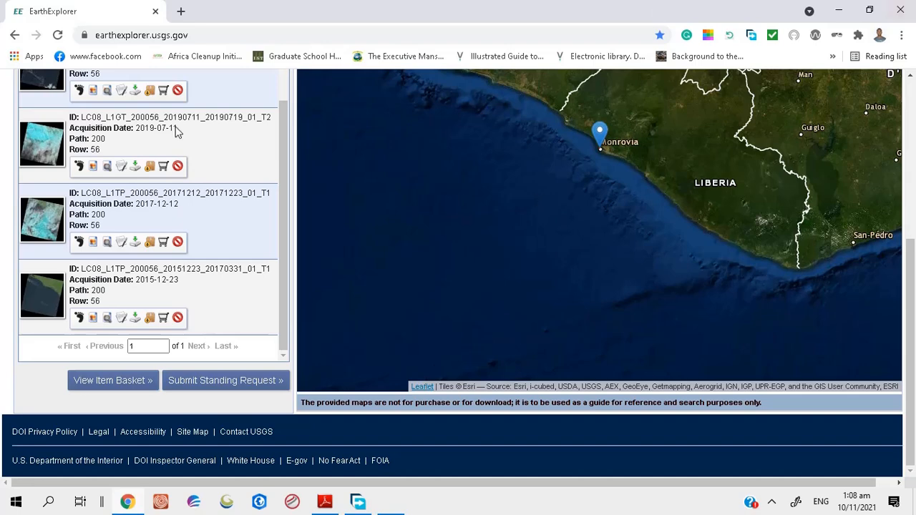
# Show the footprint and the browse image overlay of the scene acquired 2015-12-23 on the map around Monrovia
pyautogui.click(79, 319)
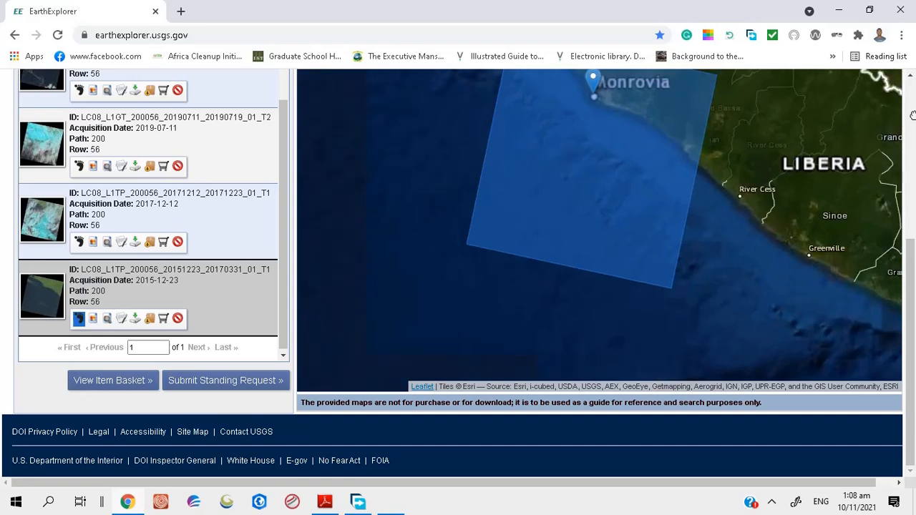
pyautogui.moveTo(778, 154); pyautogui.dragTo(750, 228)
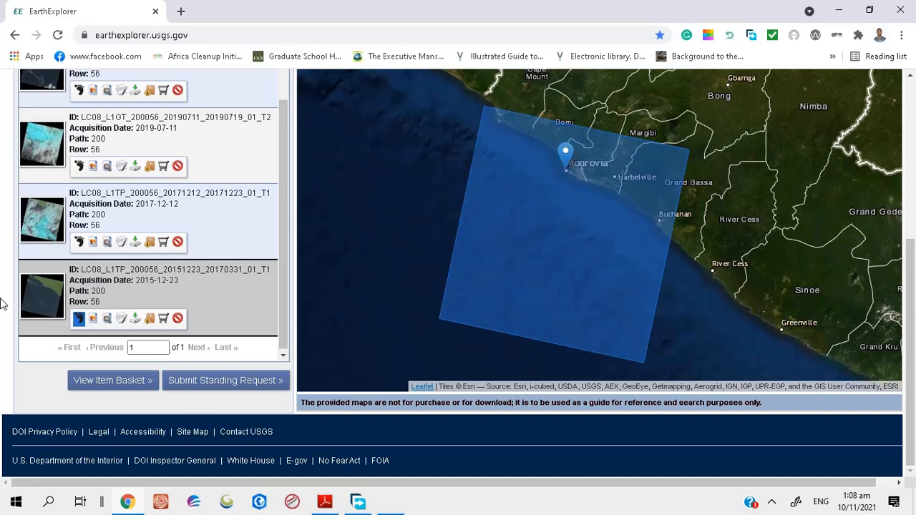
pyautogui.click(93, 319)
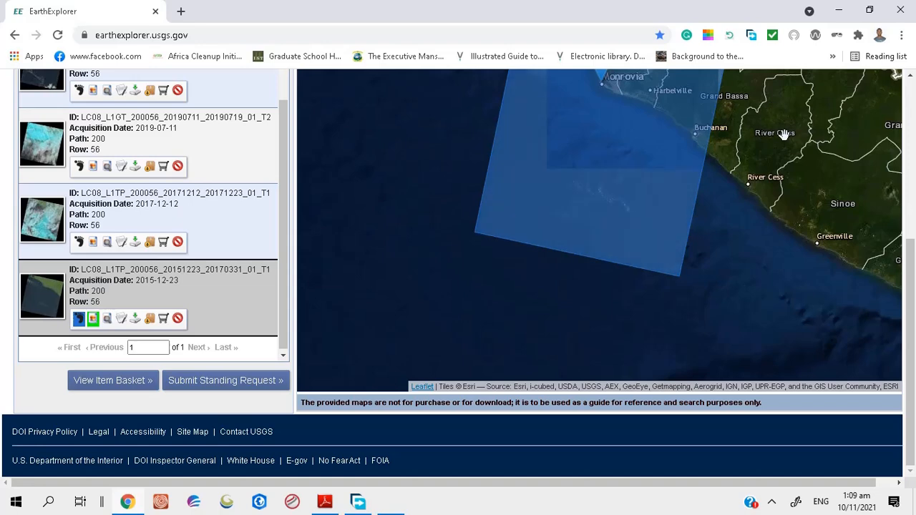
pyautogui.moveTo(769, 173); pyautogui.dragTo(748, 256)
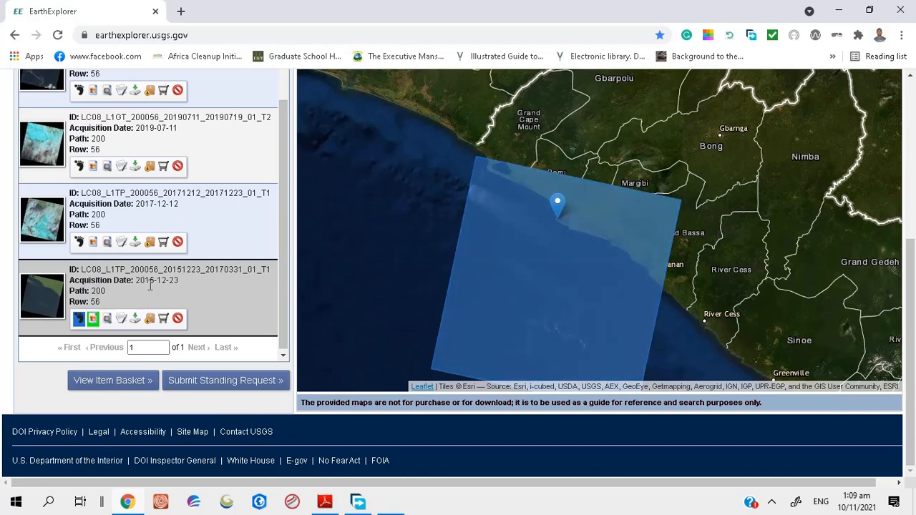
# Open the full display of the 2015-12-23 scene and read its metadata attributes down to the cloud cover values
pyautogui.click(46, 303)
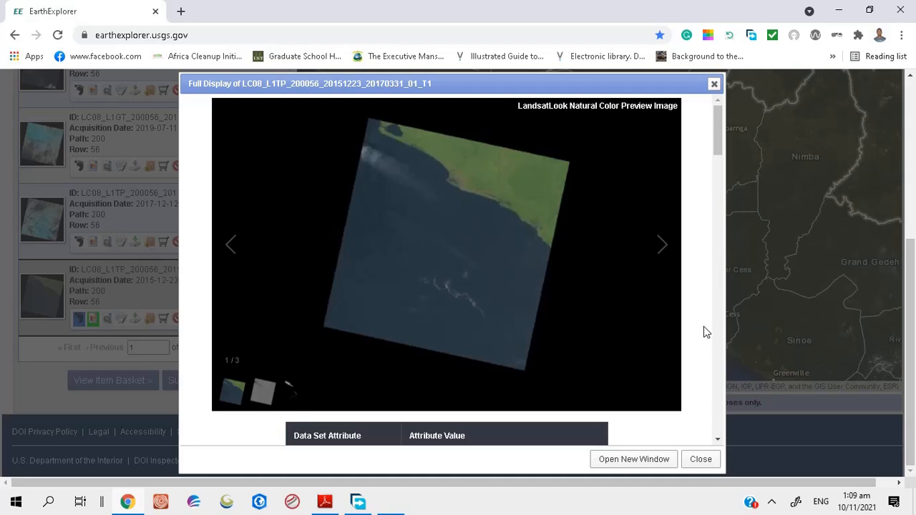
pyautogui.scroll(-4, 702, 326)
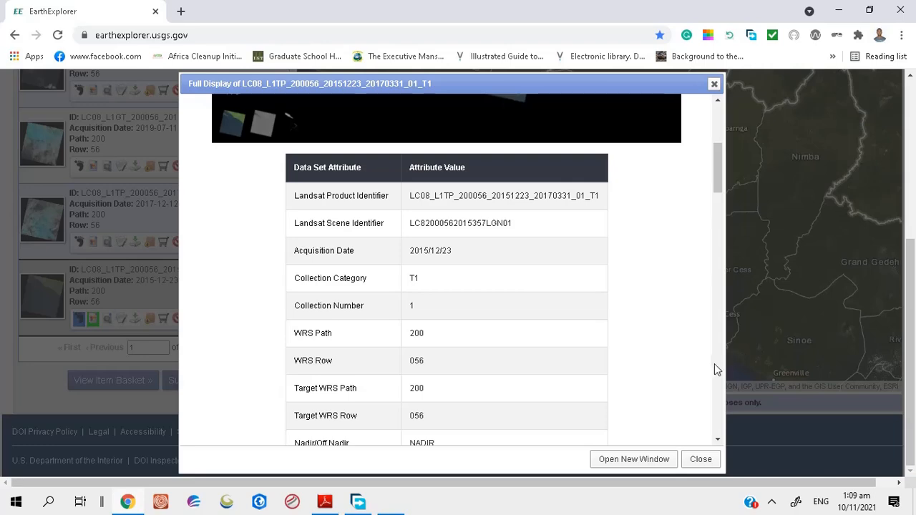
pyautogui.scroll(-1, 704, 367)
pyautogui.scroll(-1, 705, 362)
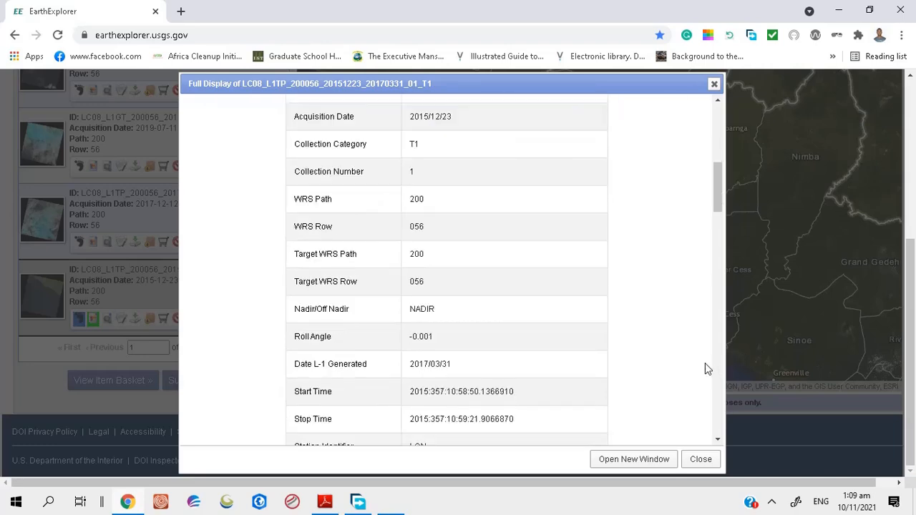
pyautogui.scroll(-3, 708, 360)
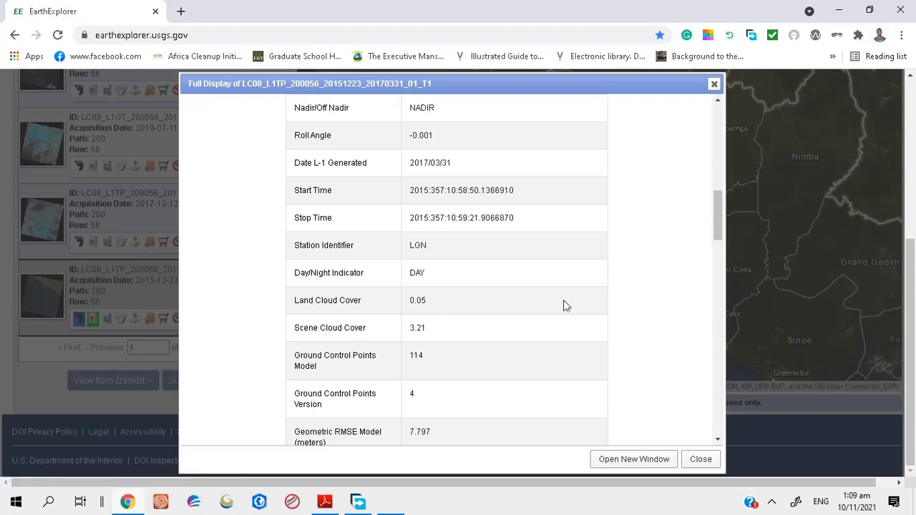
# Close the full display of the 2015-12-23 scene and remove its footprint and browse image overlay from the map
pyautogui.scroll(10, 570, 292)
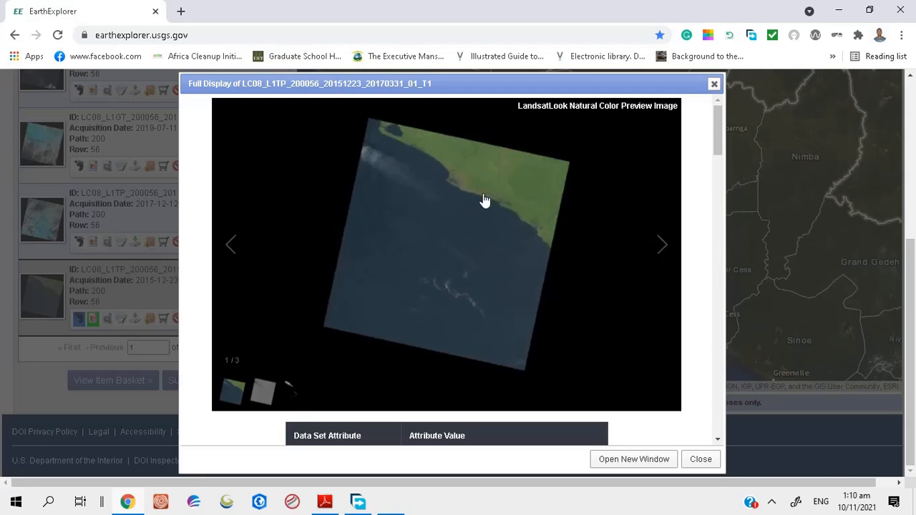
pyautogui.click(713, 84)
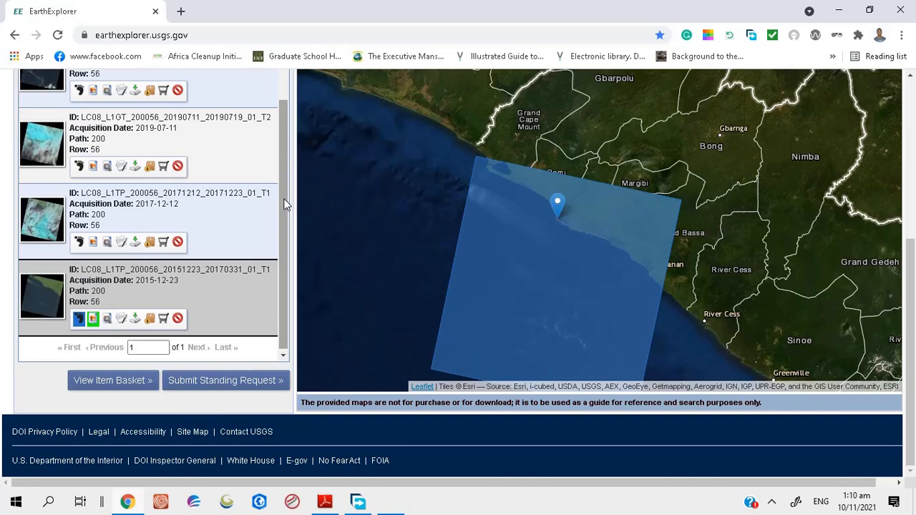
pyautogui.scroll(1, 285, 204)
pyautogui.scroll(3, 281, 197)
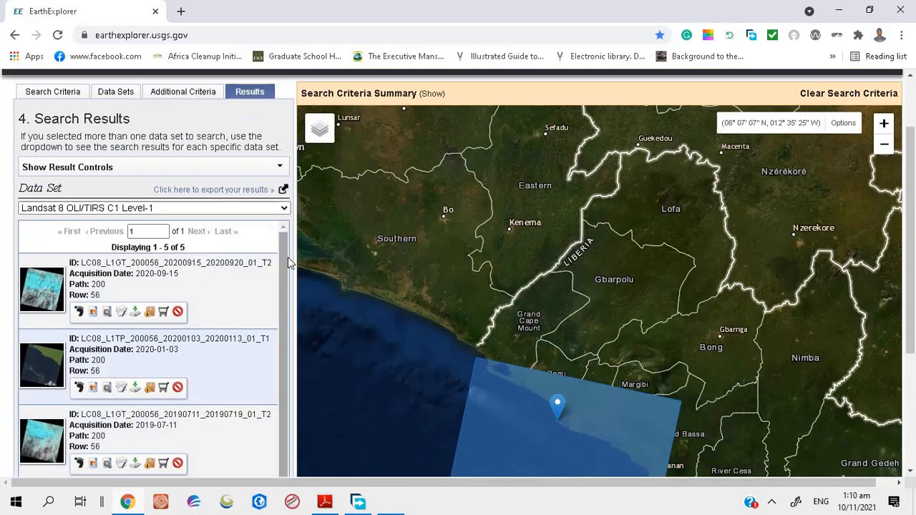
pyautogui.scroll(-1, 288, 259)
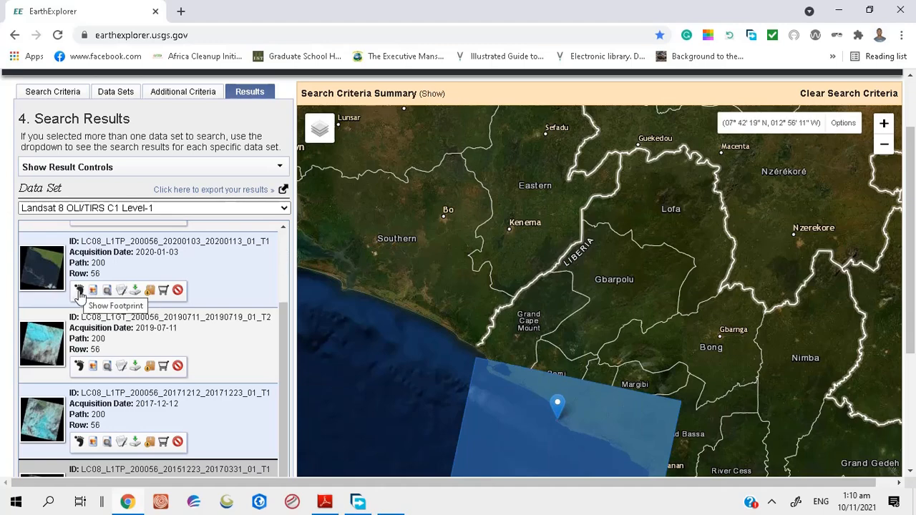
pyautogui.scroll(-3, 281, 372)
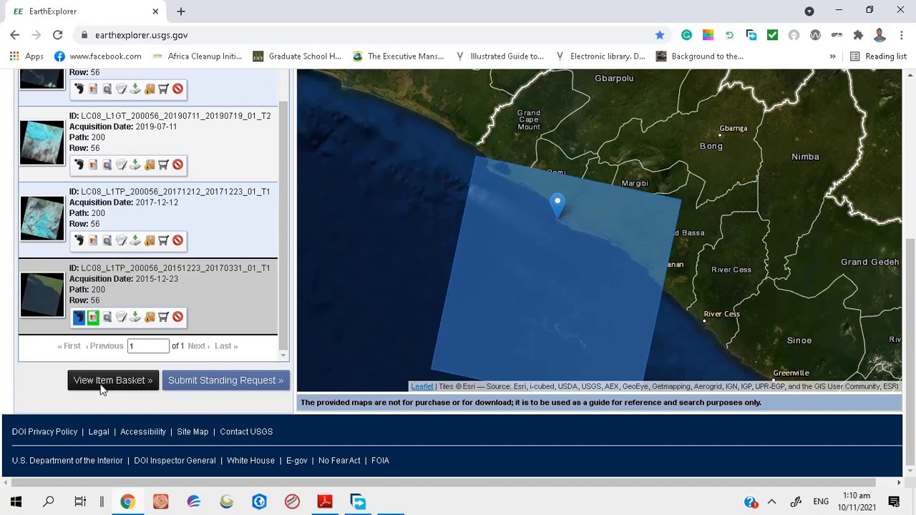
pyautogui.click(79, 319)
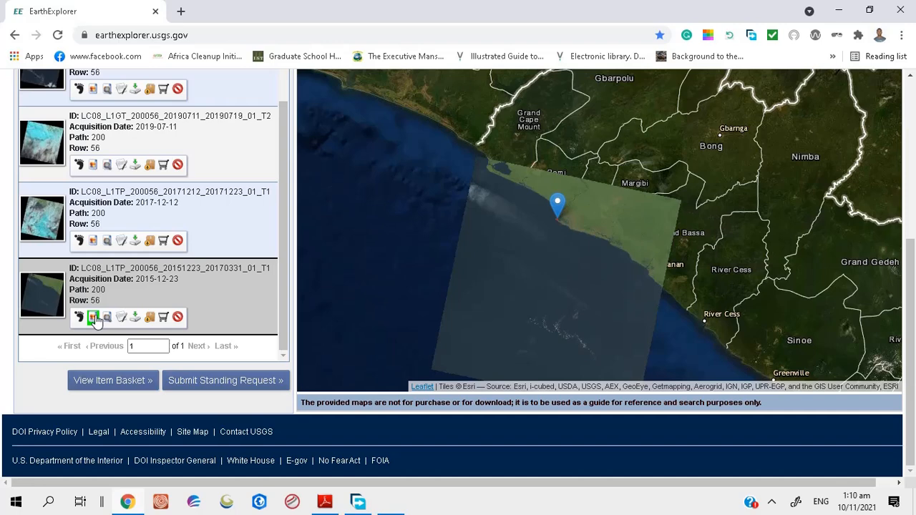
pyautogui.click(92, 317)
# Show the footprint and the browse image overlay of the scene acquired 2020-01-03 on the map
pyautogui.scroll(1, 259, 224)
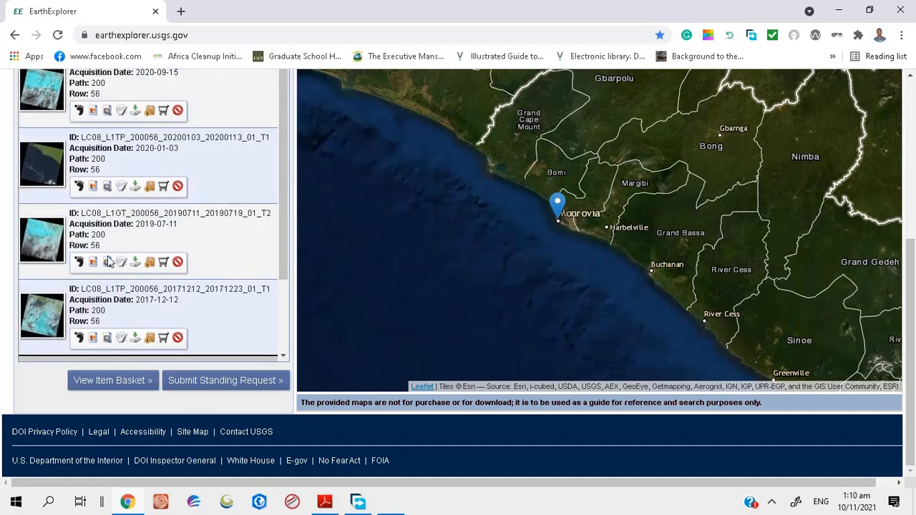
pyautogui.click(79, 187)
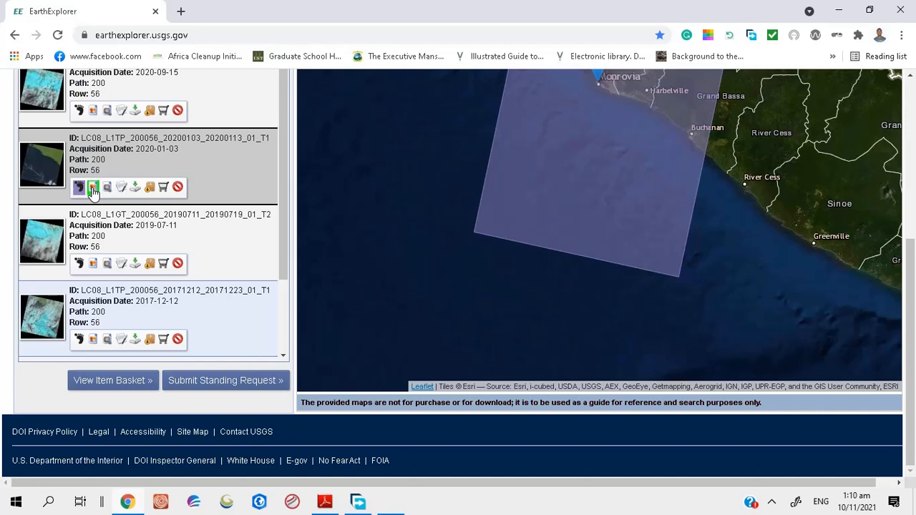
pyautogui.click(92, 188)
pyautogui.scroll(1, 911, 136)
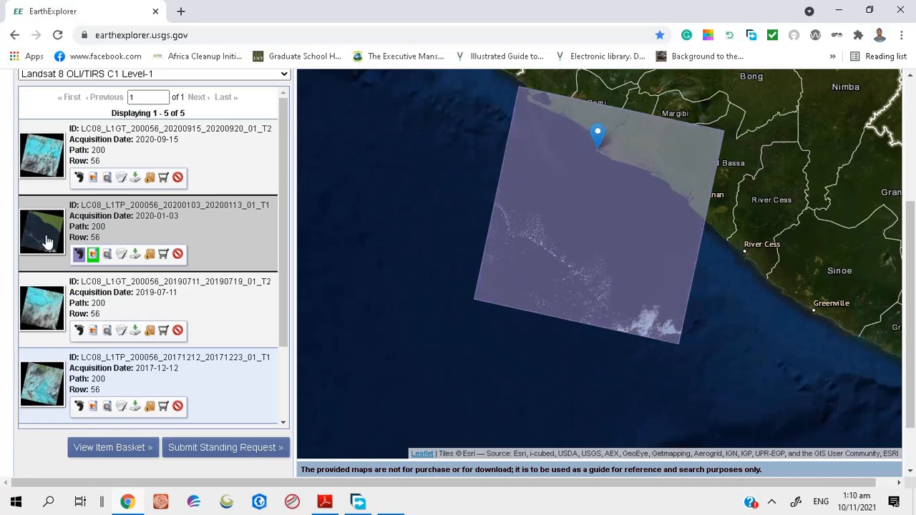
# Review the preview image and the metadata down to the cloud cover values in the 2020-01-03 scene's full display, and close it
pyautogui.click(45, 242)
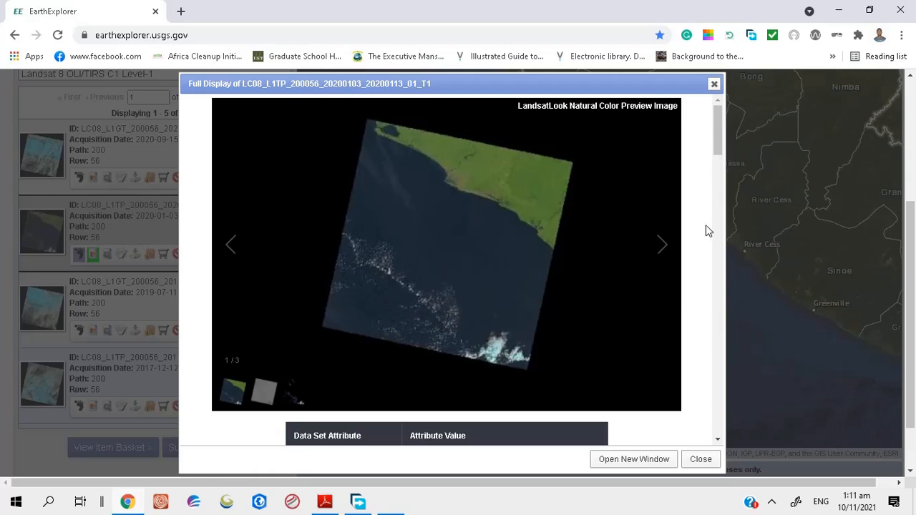
pyautogui.scroll(-5, 687, 330)
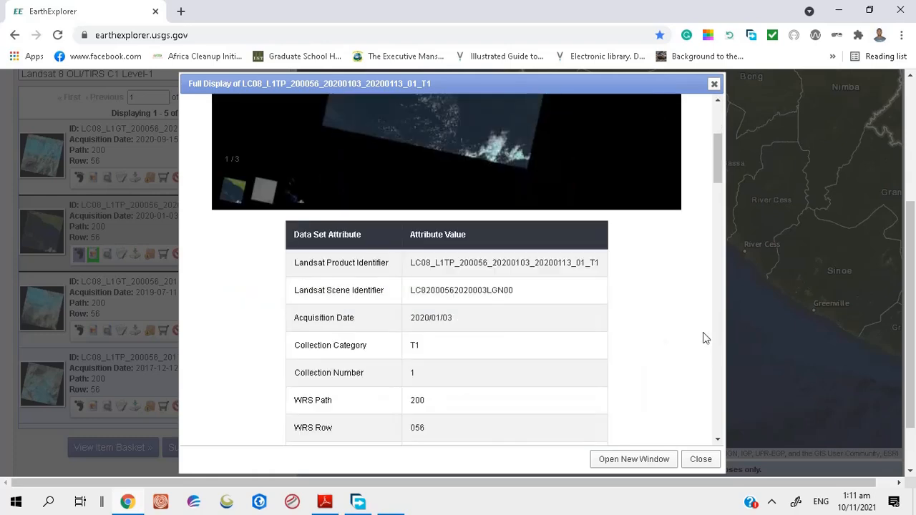
pyautogui.scroll(-1, 683, 314)
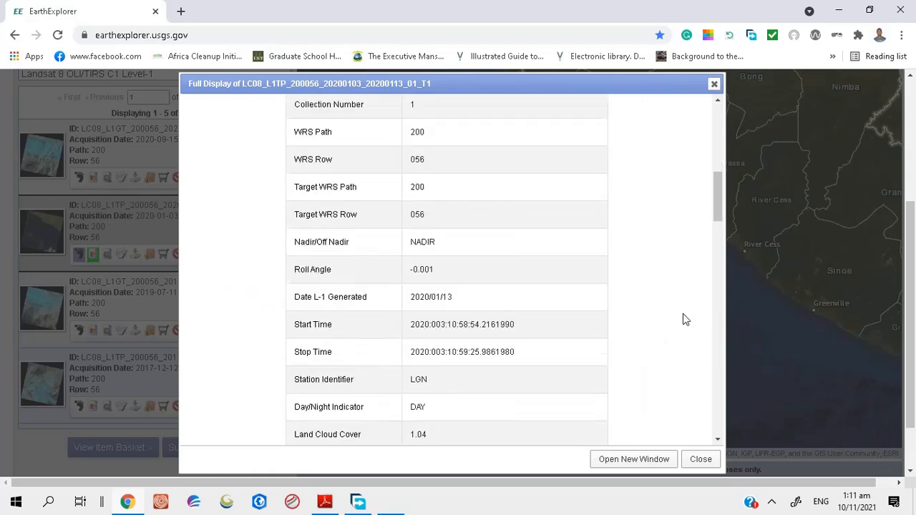
pyautogui.scroll(-2, 673, 311)
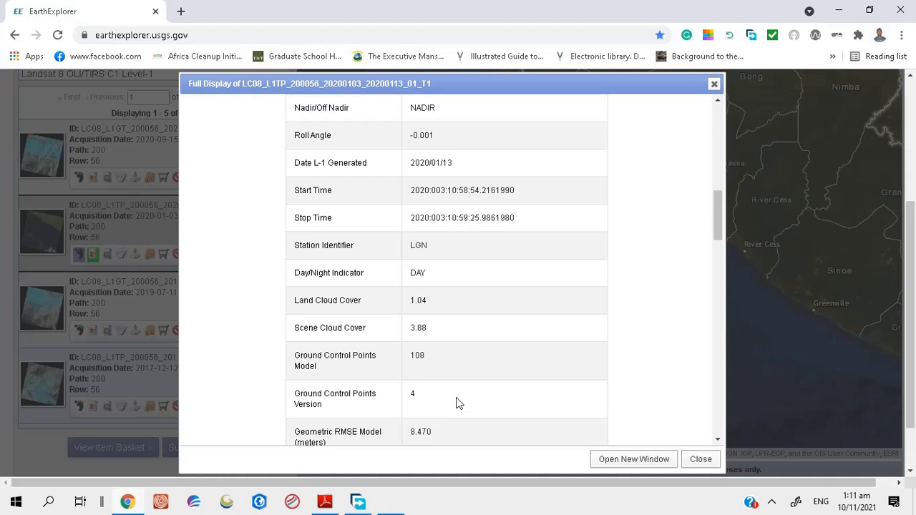
pyautogui.scroll(-1, 557, 359)
pyautogui.scroll(9, 530, 352)
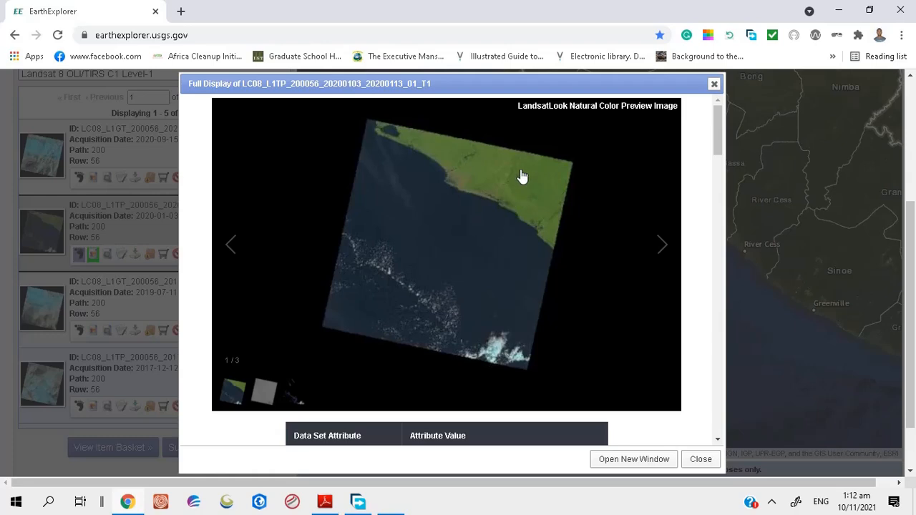
pyautogui.click(714, 86)
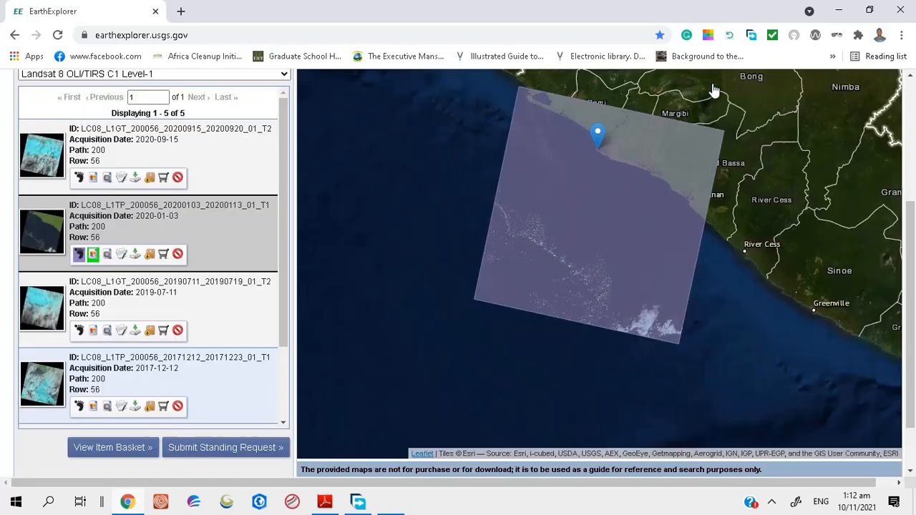
# Request the download of the Level-1 GeoTIFF Data Product for the 2020-01-03 scene
pyautogui.click(136, 256)
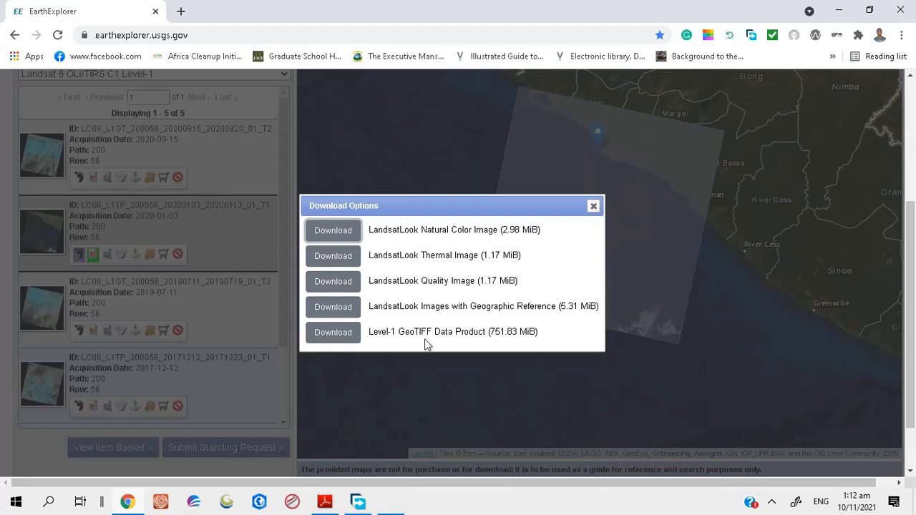
pyautogui.click(343, 338)
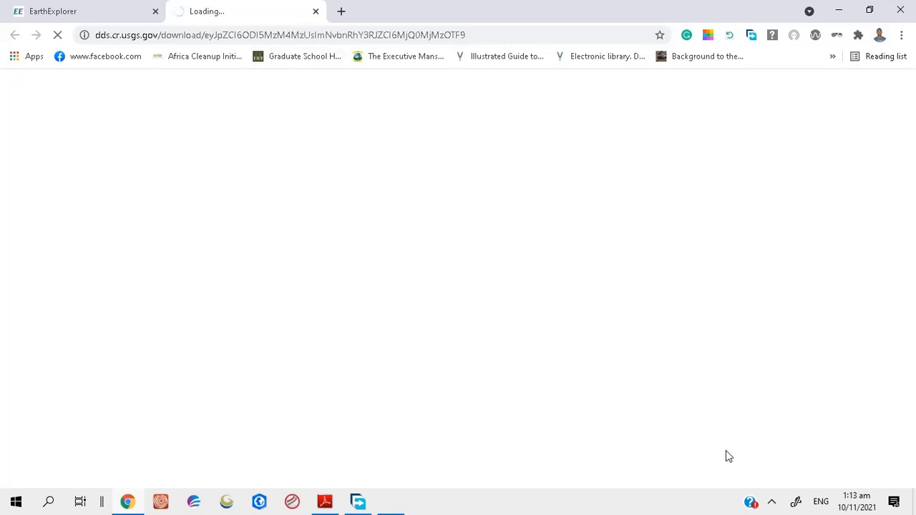
pyautogui.click(771, 502)
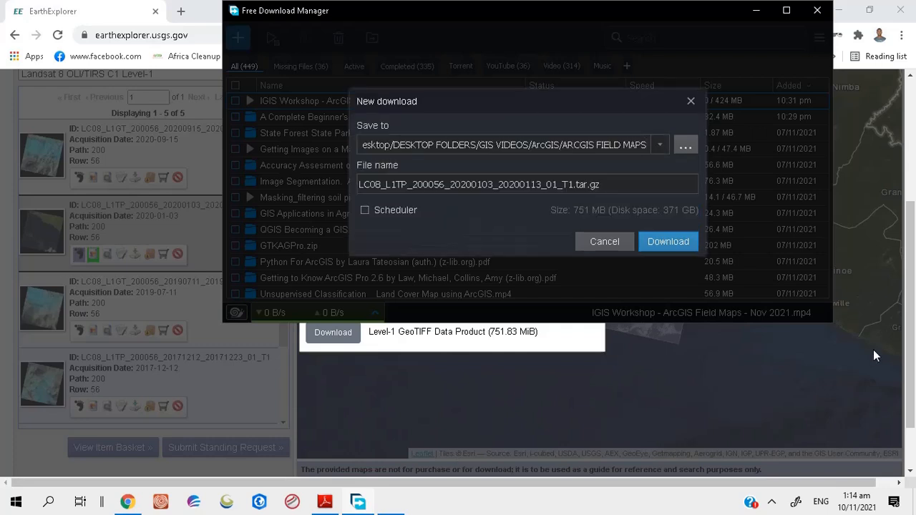
# Set the save location of LC08_L1TP_200056_20200103_20200113_01_T1.tar.gz to C:/IMAGES and start the download
pyautogui.click(689, 152)
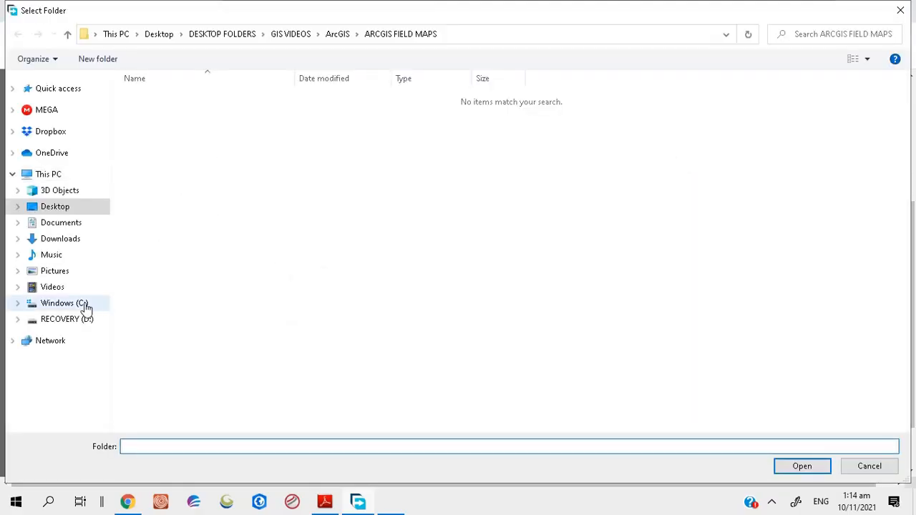
pyautogui.click(84, 305)
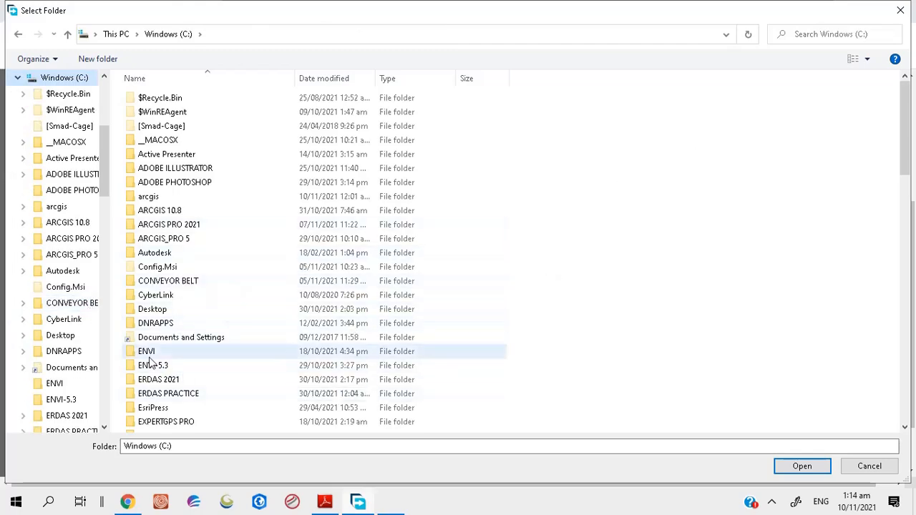
pyautogui.scroll(-4, 179, 354)
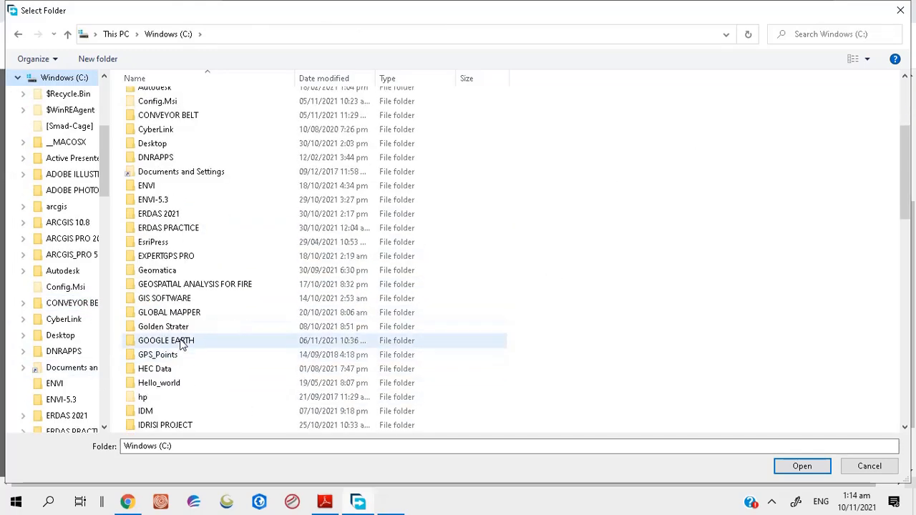
pyautogui.scroll(-12, 182, 345)
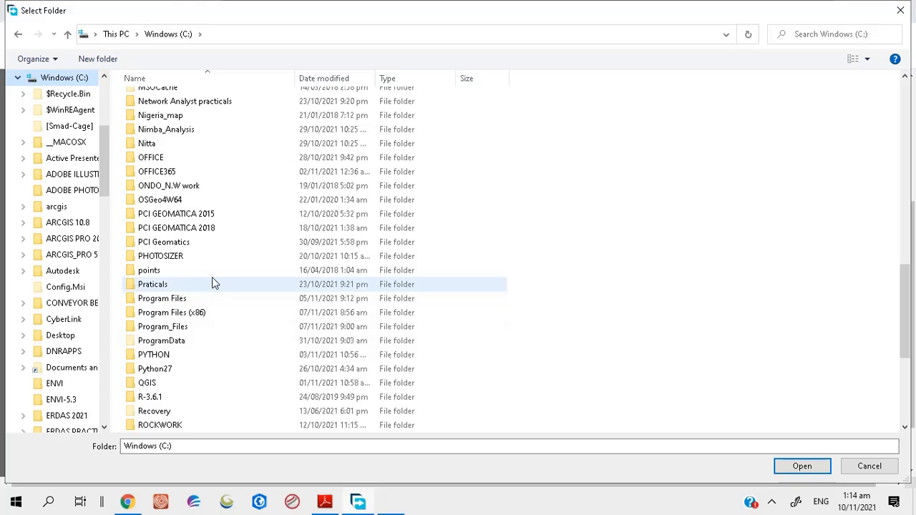
pyautogui.scroll(2, 181, 304)
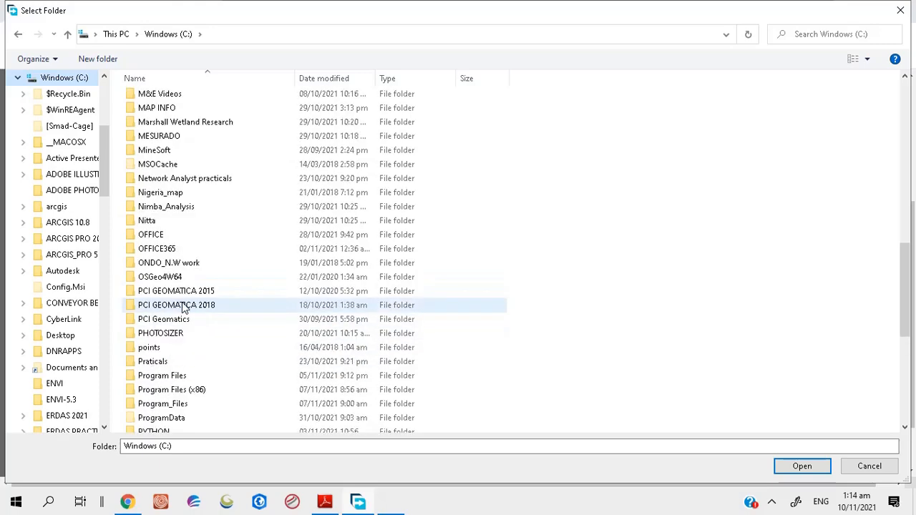
pyautogui.scroll(7, 183, 306)
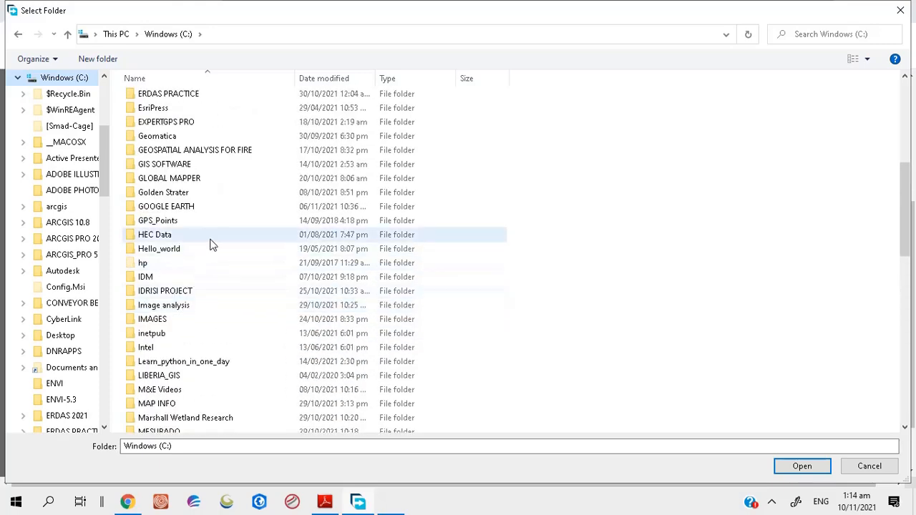
pyautogui.doubleClick(163, 319)
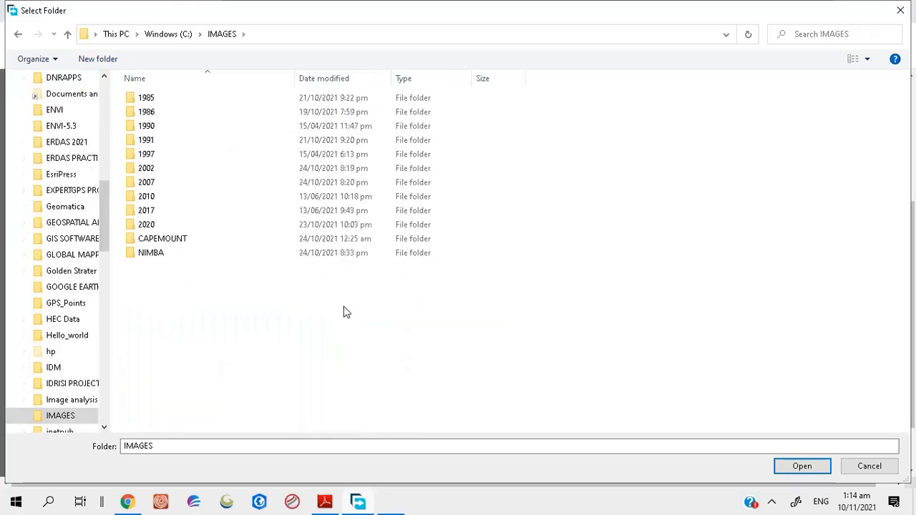
pyautogui.click(812, 468)
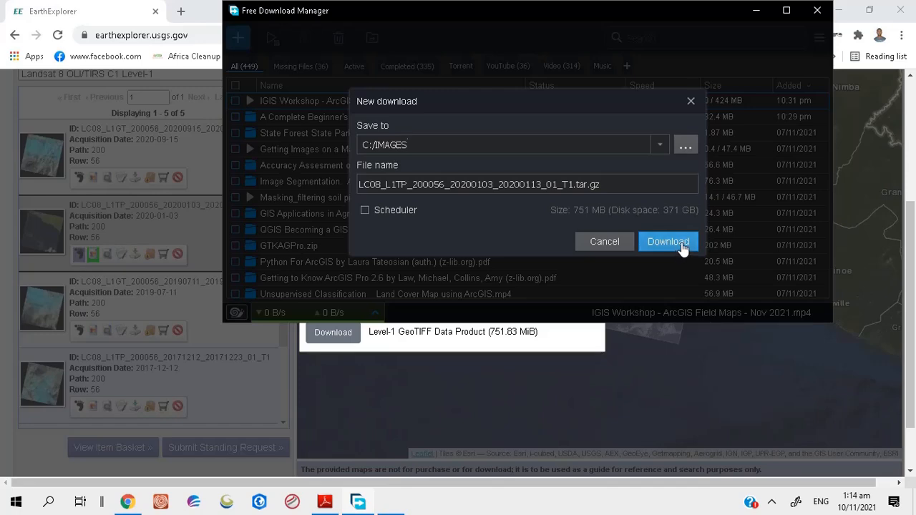
pyautogui.press('Return')
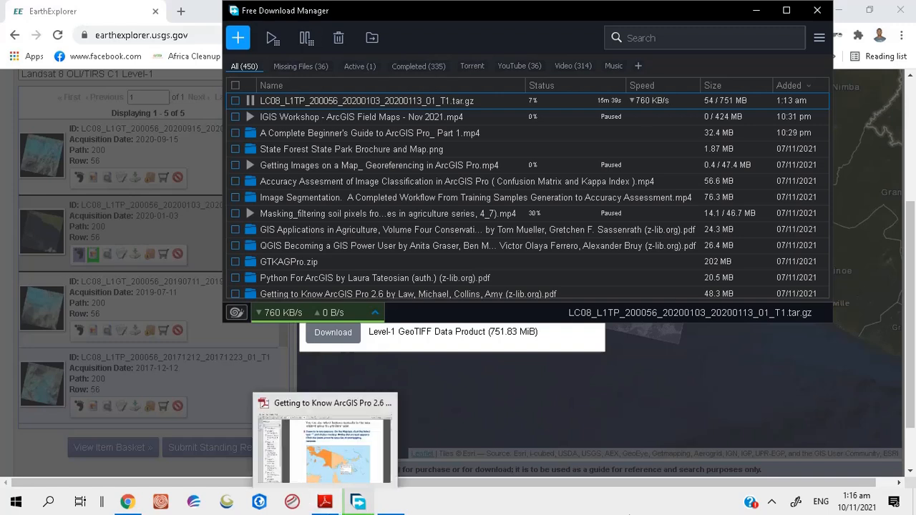
pyautogui.click(771, 503)
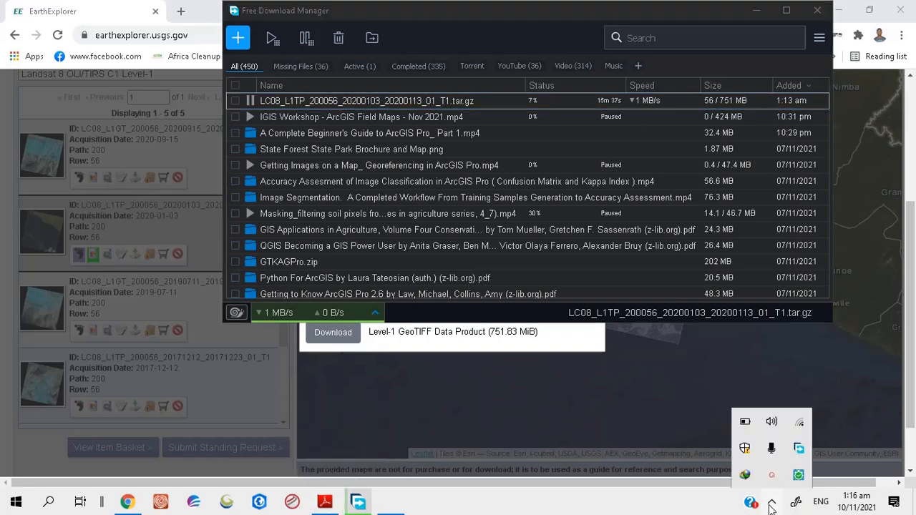
pyautogui.click(772, 476)
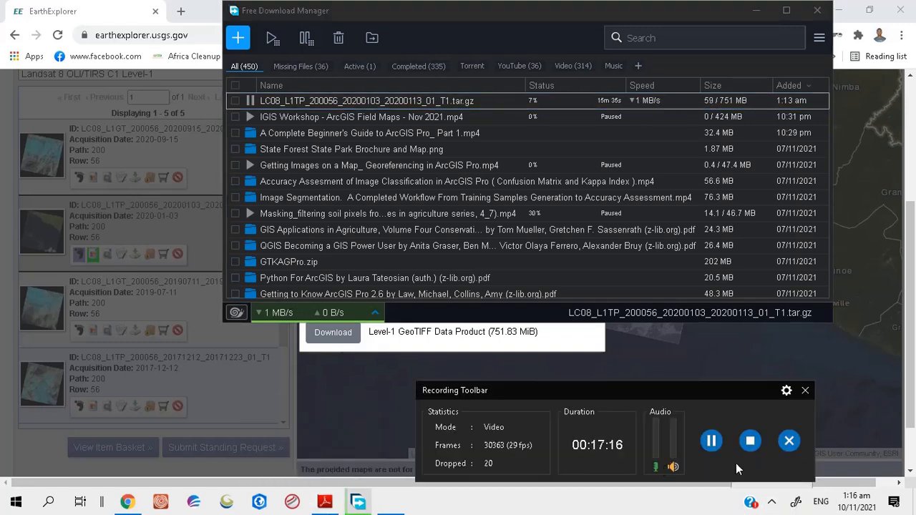